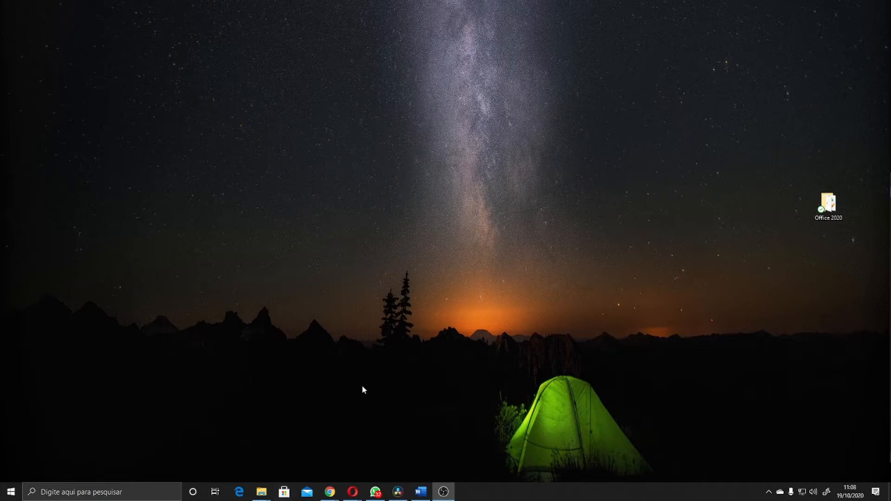
# Launch Photoshop from the Windows search
pyautogui.click(64, 492)
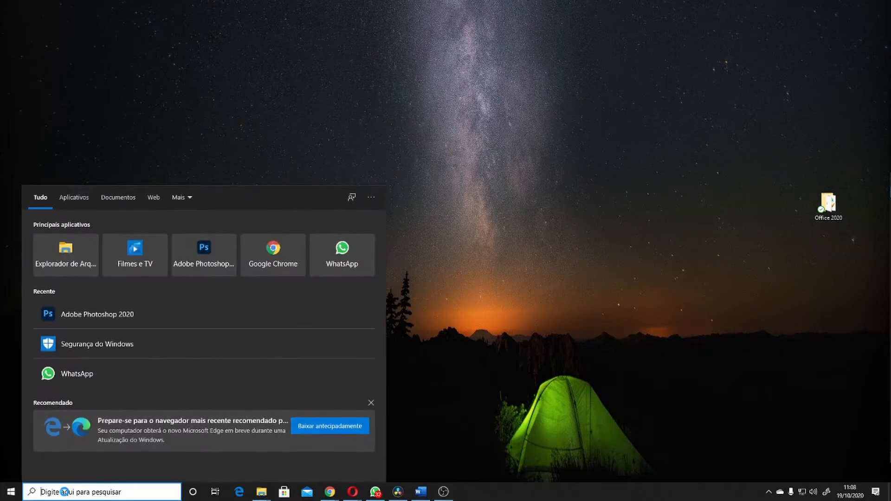
pyautogui.write('psd')
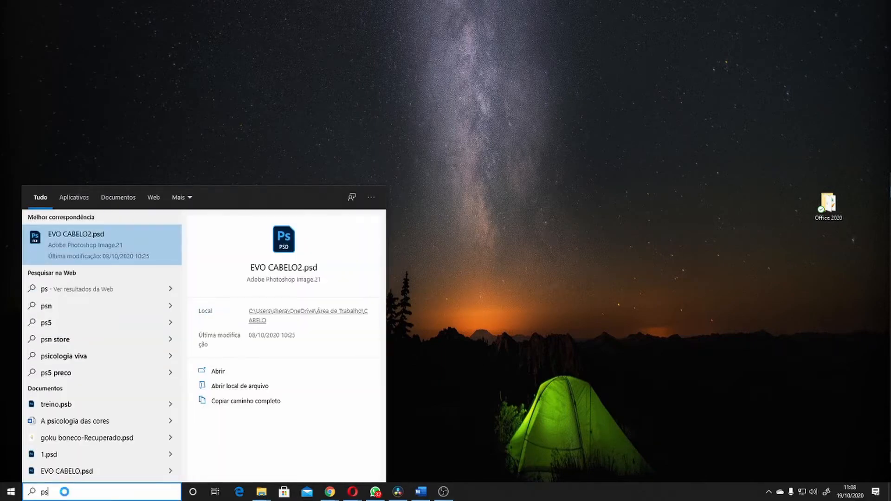
pyautogui.press('BackSpace')
pyautogui.press('BackSpace')
pyautogui.press('Return')
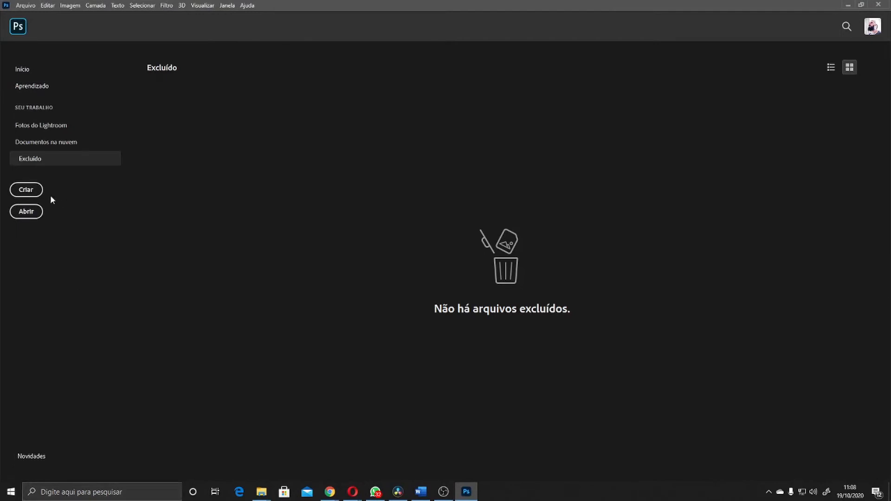
# Start a new document and name it Aula 1 - Ferramenta mover
pyautogui.click(34, 193)
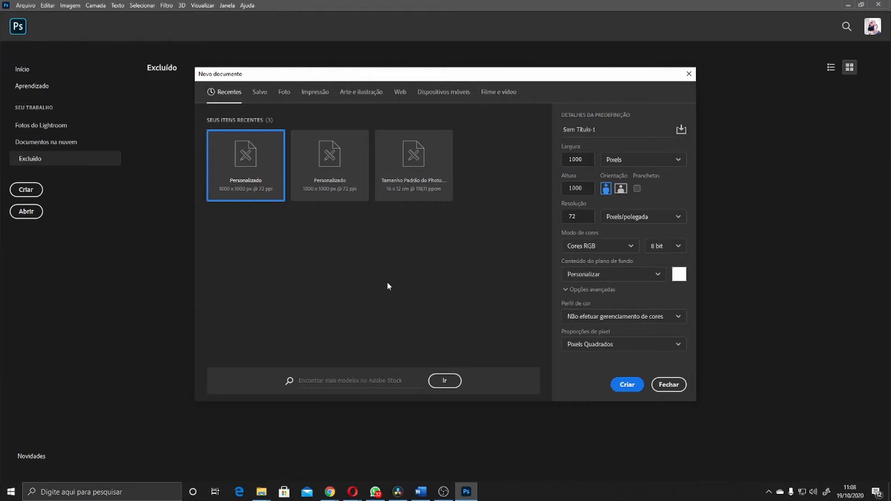
pyautogui.click(615, 130)
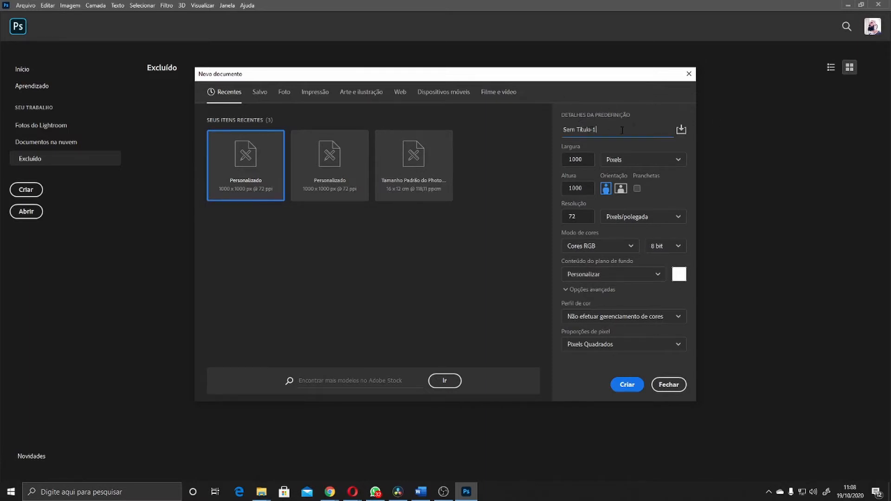
pyautogui.moveTo(622, 131); pyautogui.dragTo(514, 123)
pyautogui.write('Aula 1 - Ferramenta mover')
# Create the document at 1000 × 1000 pixels and 72 pixels/inch
pyautogui.click(576, 159)
pyautogui.click(614, 160)
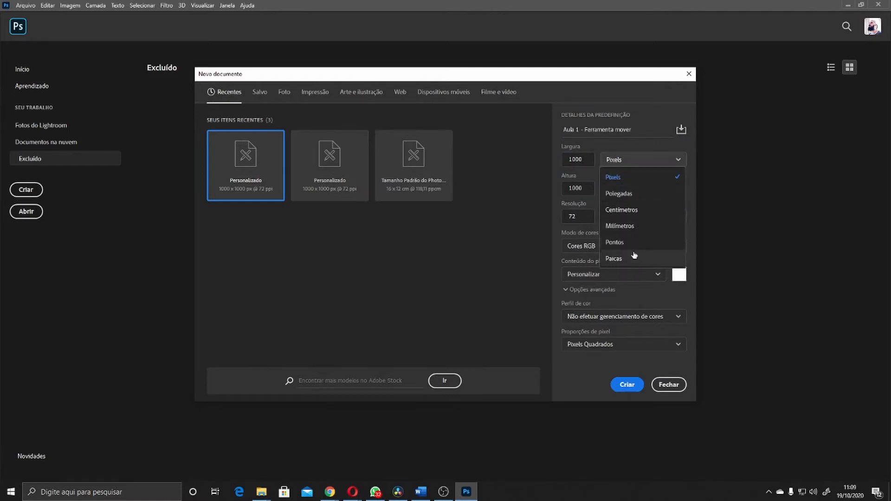
pyautogui.click(629, 160)
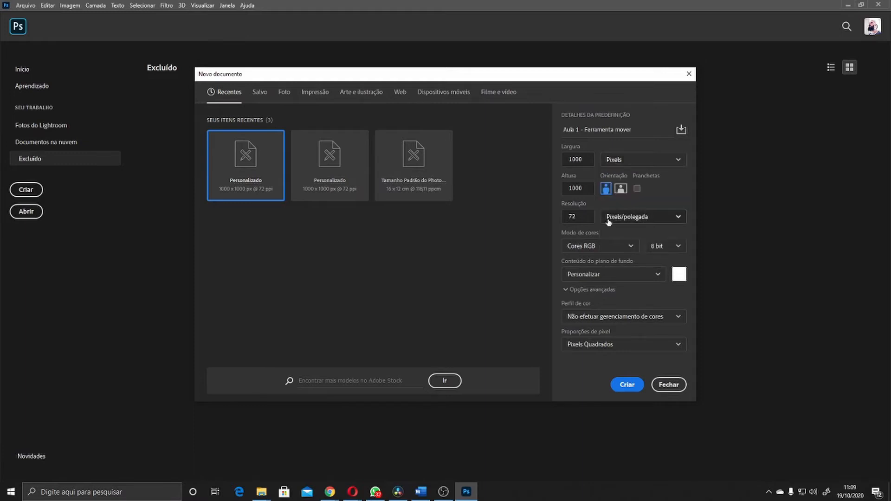
pyautogui.click(572, 188)
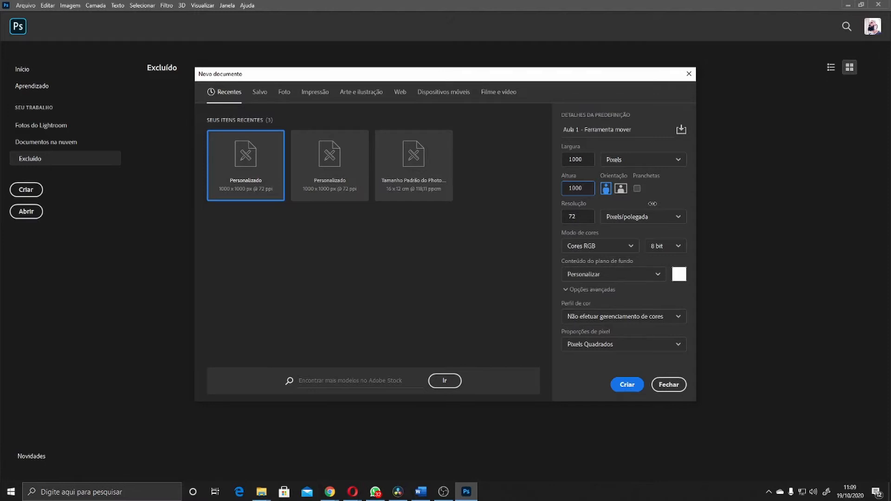
pyautogui.click(586, 215)
pyautogui.click(628, 385)
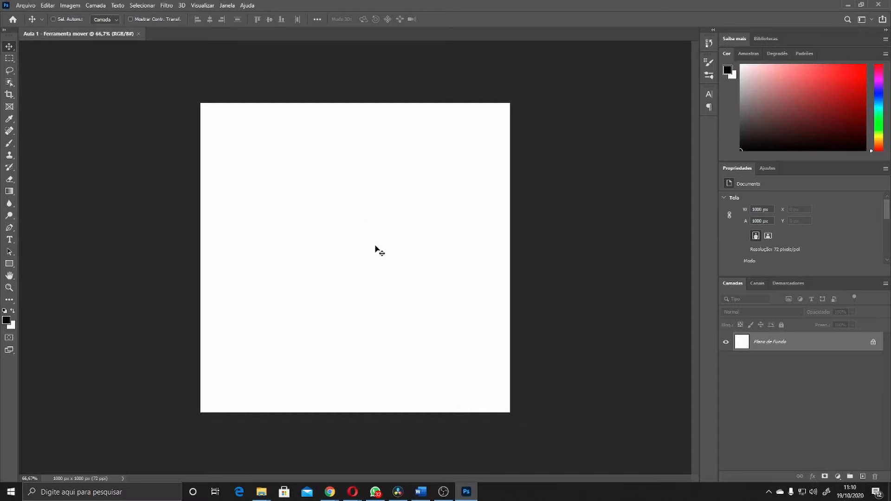
# Place the iPhone camera photo from the Imagens folder in File Explorer into the document
pyautogui.moveTo(358, 222); pyautogui.dragTo(427, 348)
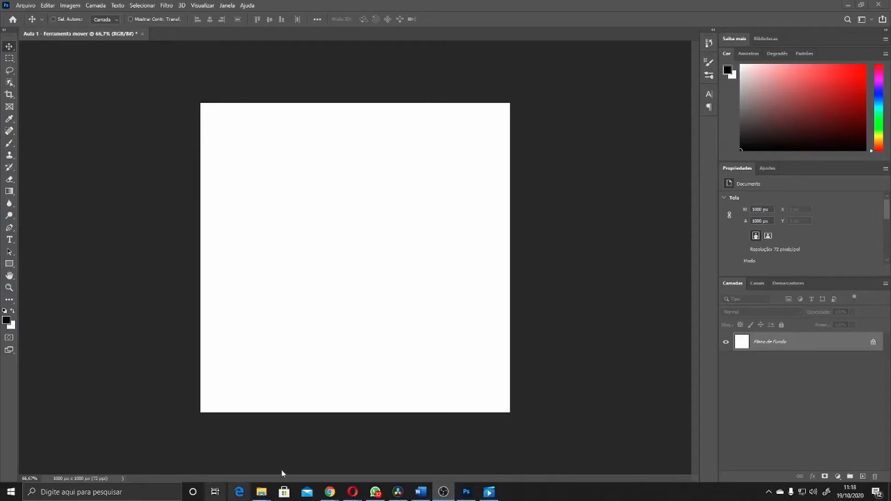
pyautogui.moveTo(265, 487)
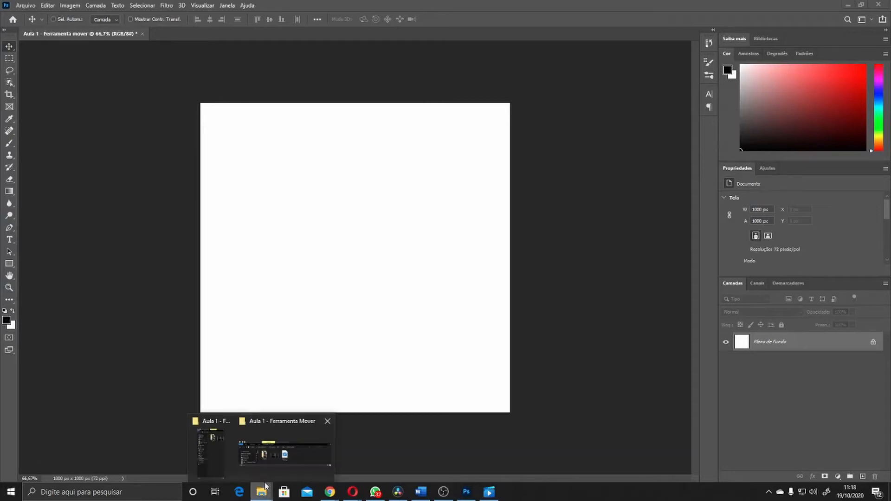
pyautogui.click(218, 456)
pyautogui.doubleClick(776, 93)
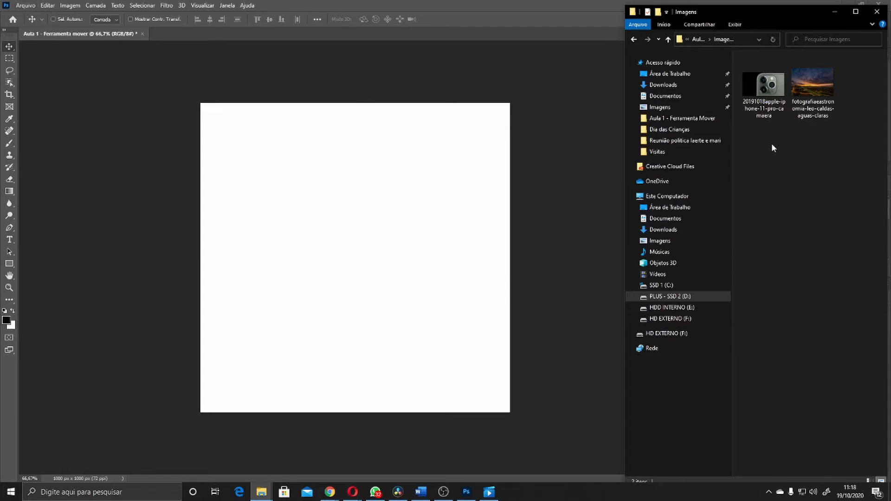
pyautogui.moveTo(766, 84); pyautogui.dragTo(358, 263)
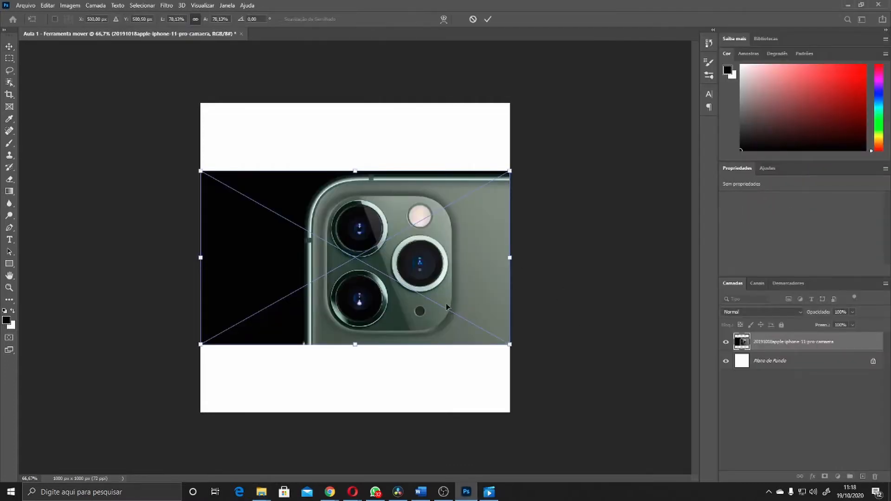
pyautogui.press('Return')
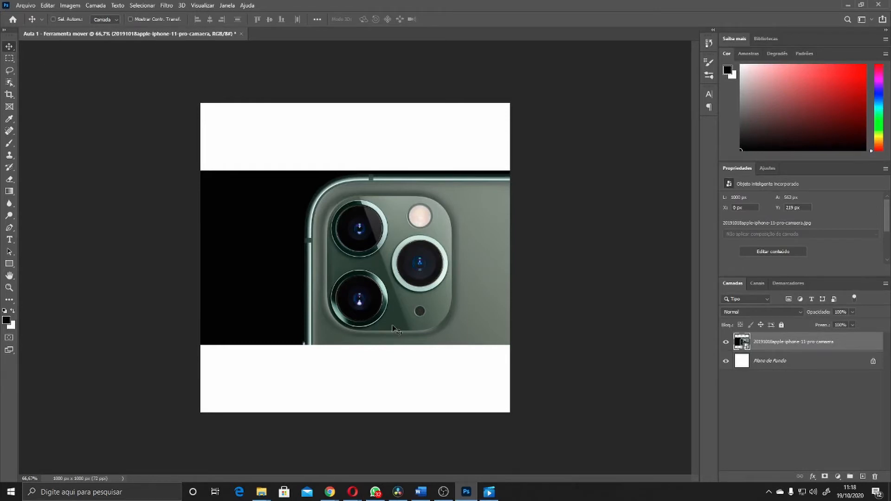
# Move the photo slightly upward on the canvas with the Move tool
pyautogui.moveTo(339, 302)
pyautogui.mouseDown()
pyautogui.moveTo(410, 300)
pyautogui.moveTo(301, 342)
pyautogui.moveTo(287, 361)
pyautogui.moveTo(352, 320)
pyautogui.moveTo(295, 332)
pyautogui.moveTo(388, 255)
pyautogui.moveTo(303, 267)
pyautogui.moveTo(333, 293)
pyautogui.moveTo(298, 285)
pyautogui.moveTo(338, 289)
pyautogui.mouseUp()
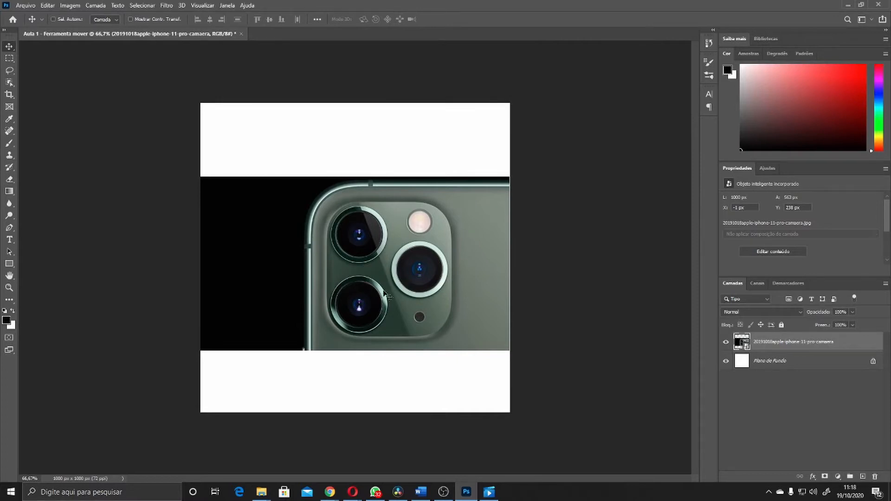
pyautogui.moveTo(346, 290); pyautogui.dragTo(374, 258)
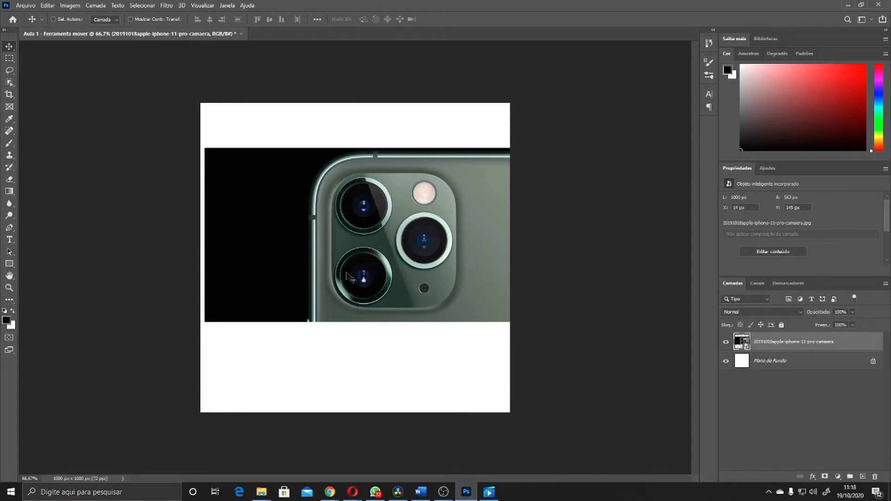
pyautogui.moveTo(343, 275); pyautogui.dragTo(346, 273)
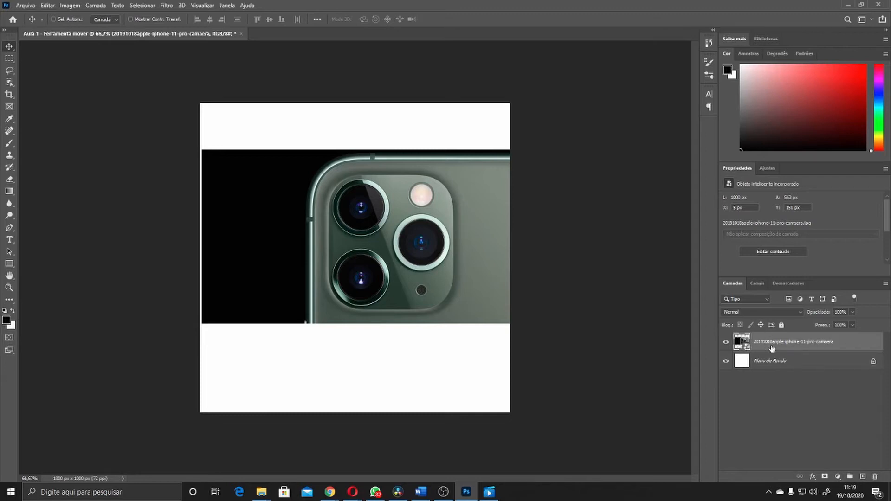
# Unlock the background layer, then reselect the photo layer and nudge the photo
pyautogui.click(873, 363)
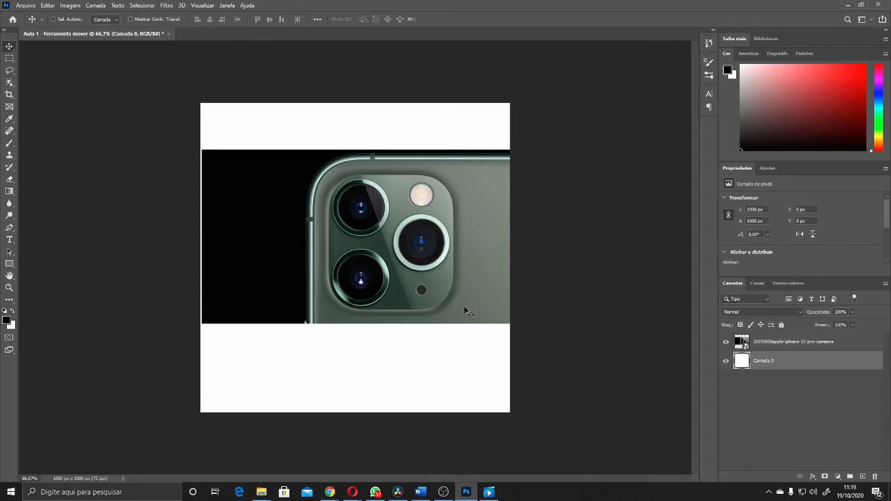
pyautogui.click(803, 349)
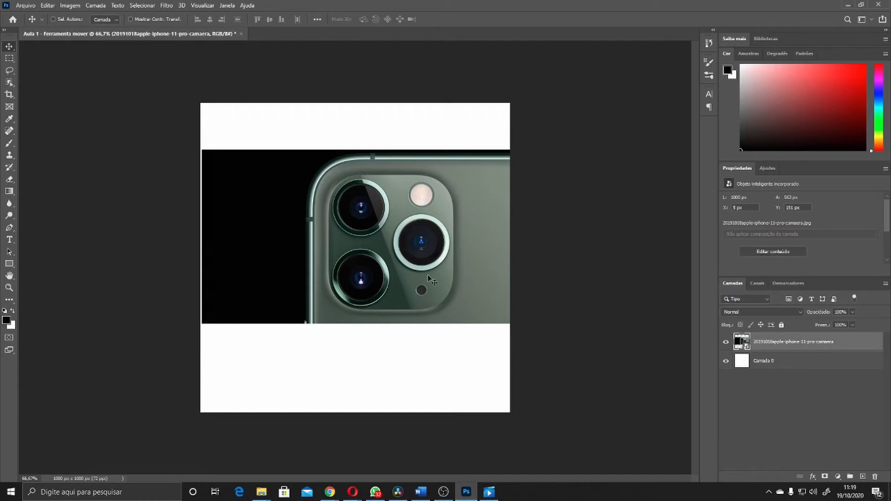
pyautogui.moveTo(428, 278)
pyautogui.mouseDown()
pyautogui.moveTo(429, 291)
pyautogui.moveTo(435, 285)
pyautogui.moveTo(424, 283)
pyautogui.mouseUp()
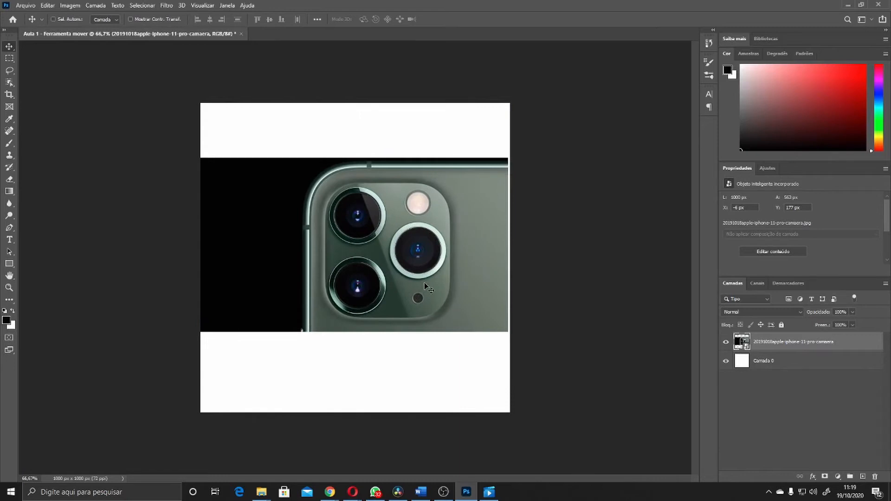
# Start a free transform on the photo and resize it by its bottom edge
pyautogui.press('ctrl')
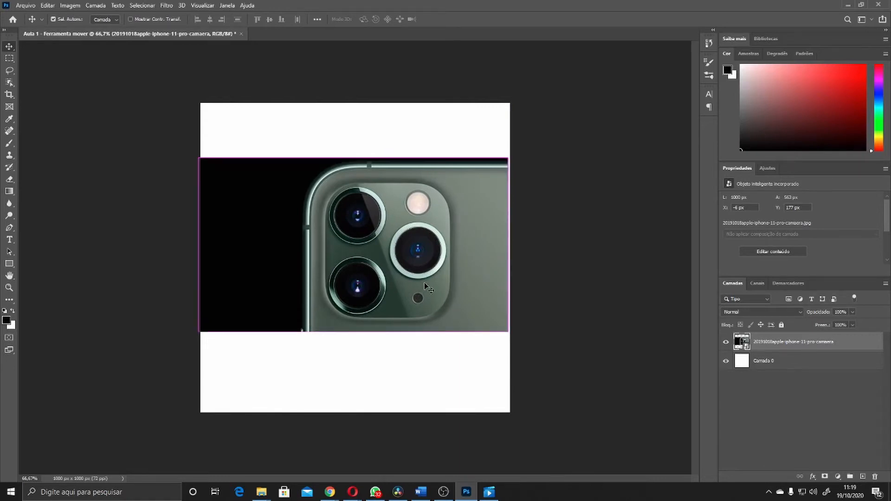
pyautogui.hotkey('ctrl', 't')
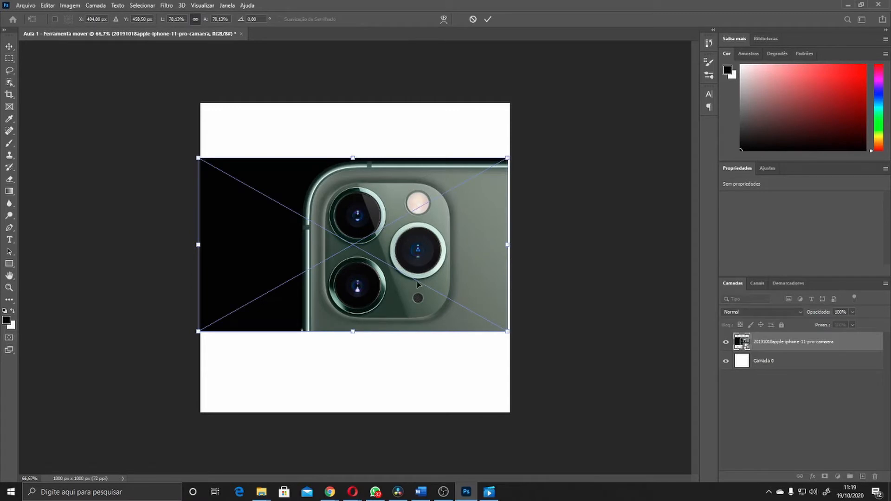
pyautogui.moveTo(378, 263); pyautogui.dragTo(387, 262)
pyautogui.scroll(3, 372, 365)
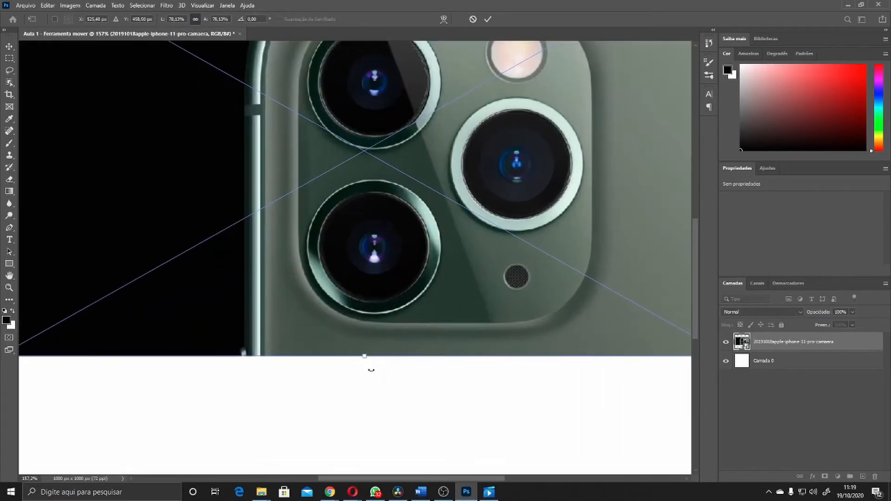
pyautogui.scroll(-2, 334, 325)
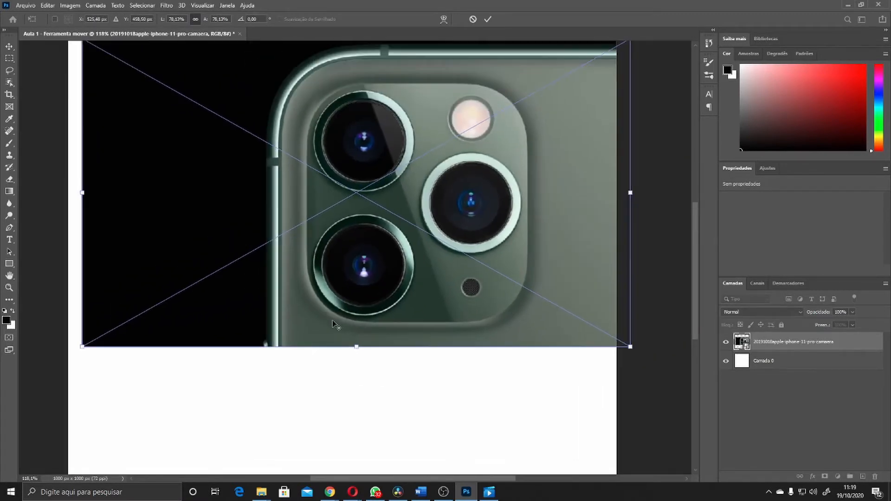
pyautogui.moveTo(359, 287); pyautogui.dragTo(345, 282)
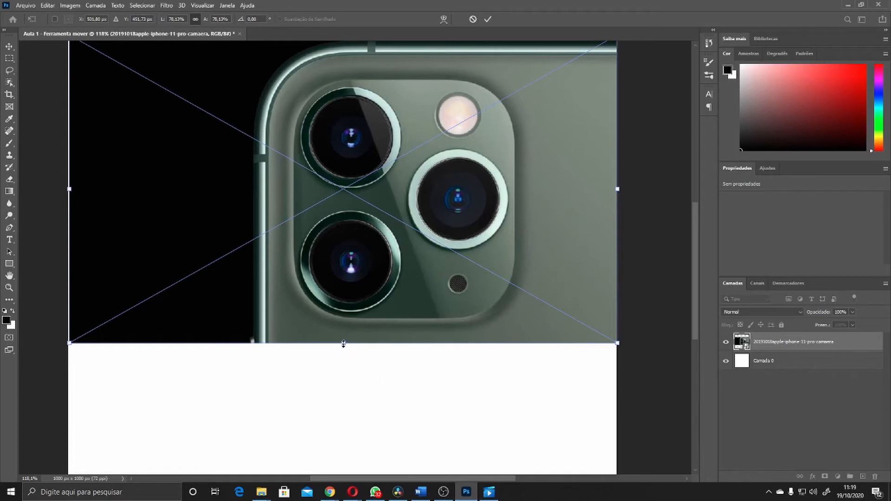
pyautogui.moveTo(344, 344); pyautogui.dragTo(367, 335)
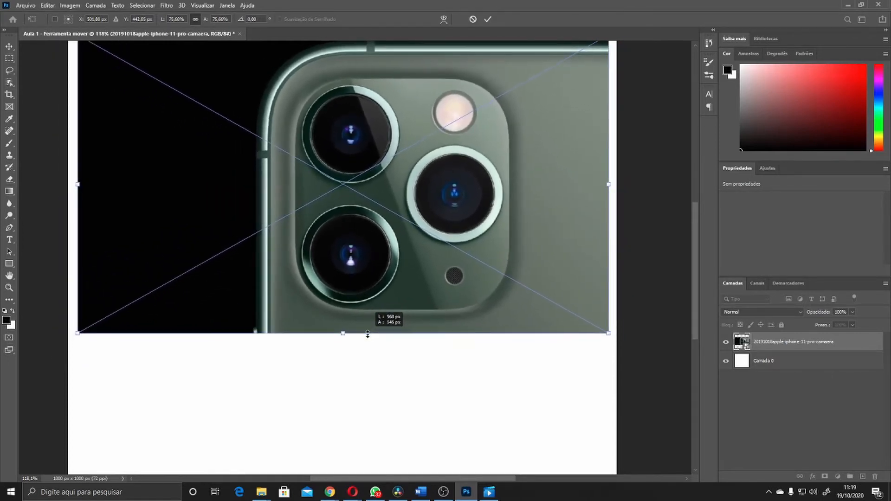
pyautogui.moveTo(368, 335); pyautogui.dragTo(378, 305)
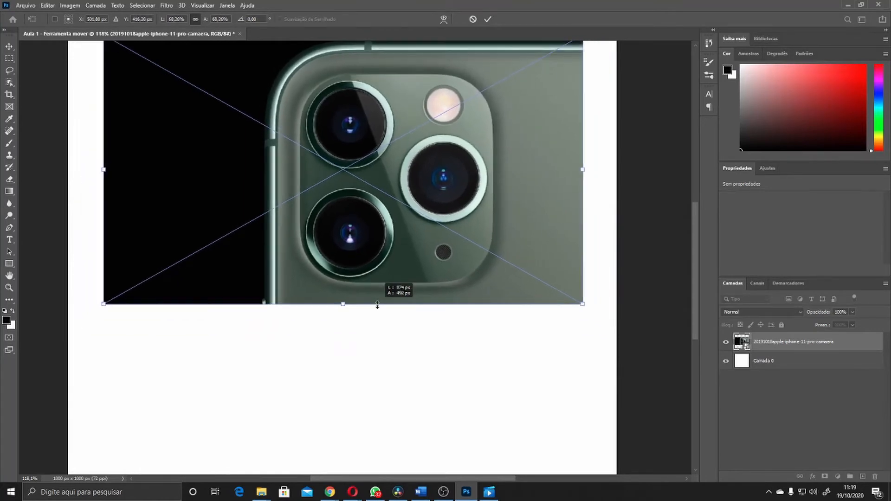
pyautogui.moveTo(377, 305); pyautogui.dragTo(404, 287)
# Keep adjusting the photo's bottom edge, then apply the transform and undo it
pyautogui.scroll(3, 364, 346)
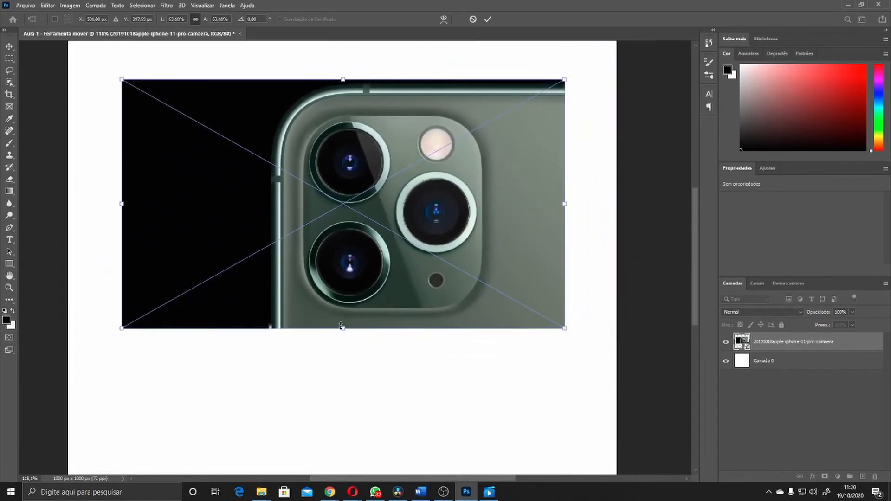
pyautogui.moveTo(343, 328); pyautogui.dragTo(364, 382)
pyautogui.hotkey('ctrl', 'z')
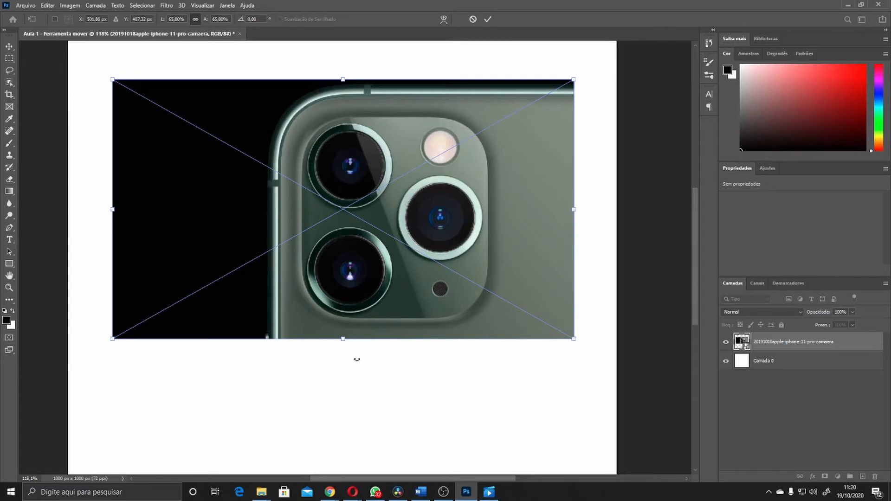
pyautogui.moveTo(344, 340); pyautogui.dragTo(366, 367)
pyautogui.hotkey('ctrl', 'z')
pyautogui.moveTo(343, 339); pyautogui.dragTo(352, 314)
pyautogui.press('Return')
pyautogui.hotkey('ctrl', 'z')
# Scale the photo down proportionally to about 39% and move it toward the canvas's upper left
pyautogui.hotkey('ctrl', 't')
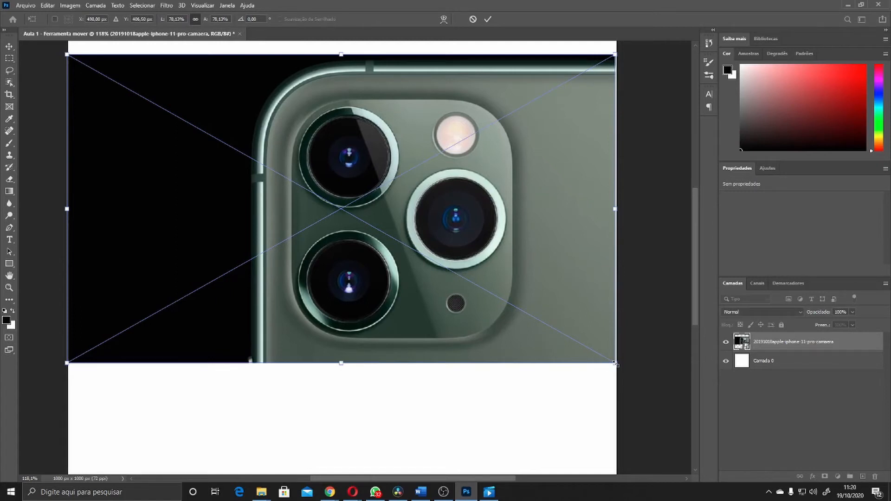
pyautogui.moveTo(616, 364); pyautogui.dragTo(329, 224)
pyautogui.moveTo(248, 167); pyautogui.dragTo(383, 239)
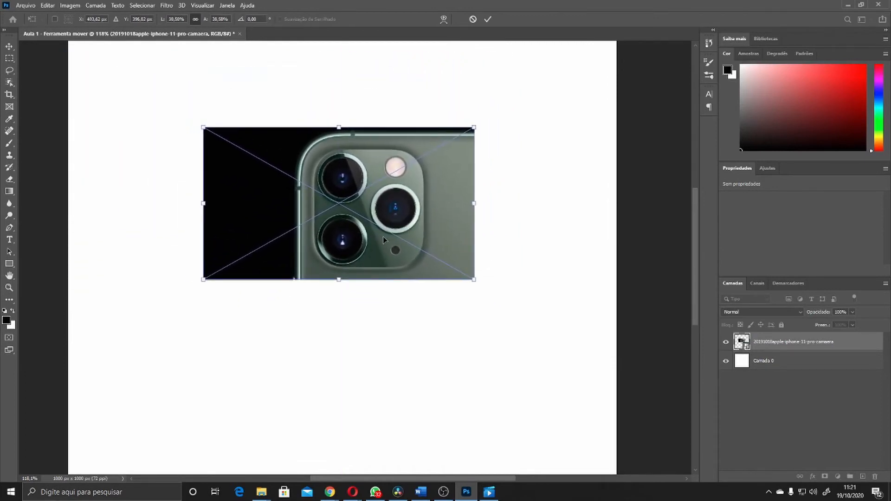
pyautogui.press('Return')
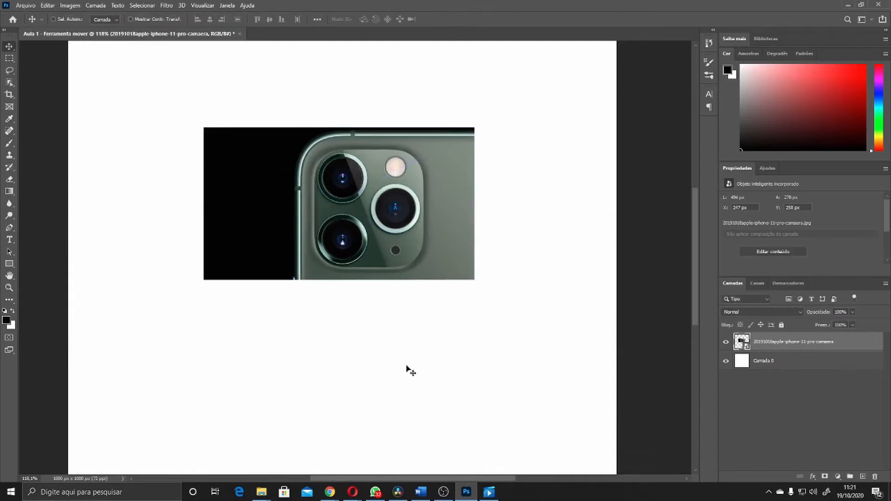
pyautogui.moveTo(343, 175); pyautogui.dragTo(272, 164)
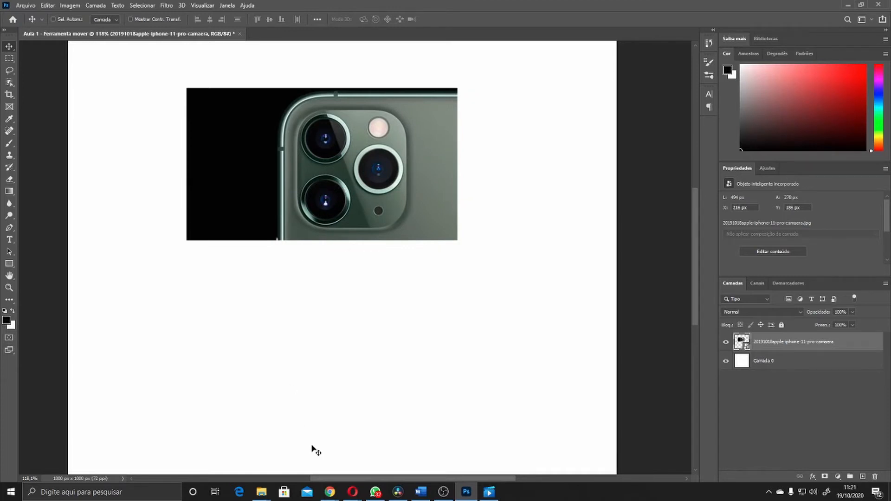
# Drag the city sunset photo from the Imagens folder into the document and place it
pyautogui.moveTo(265, 495)
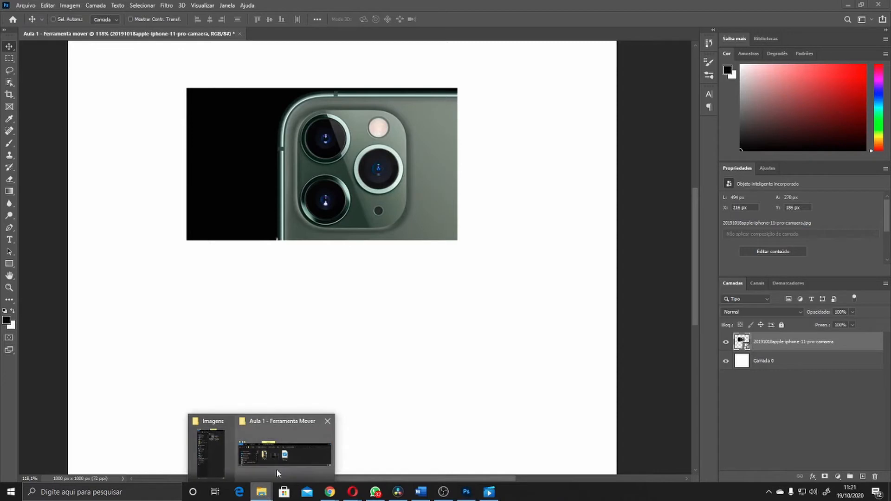
pyautogui.click(205, 448)
pyautogui.moveTo(815, 88); pyautogui.dragTo(431, 320)
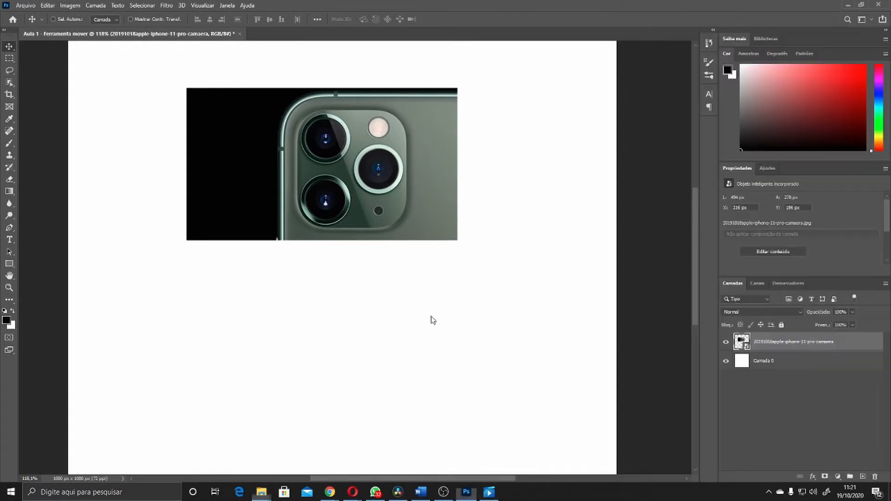
pyautogui.moveTo(358, 225); pyautogui.dragTo(364, 260)
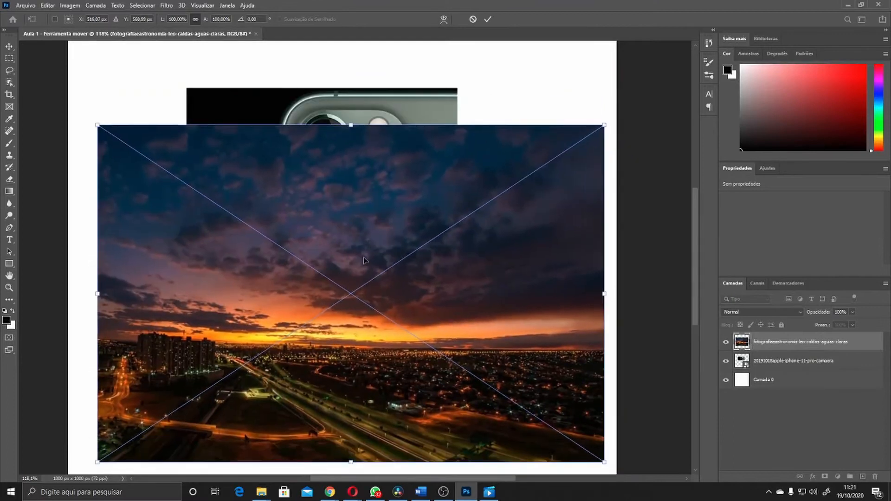
pyautogui.press('Return')
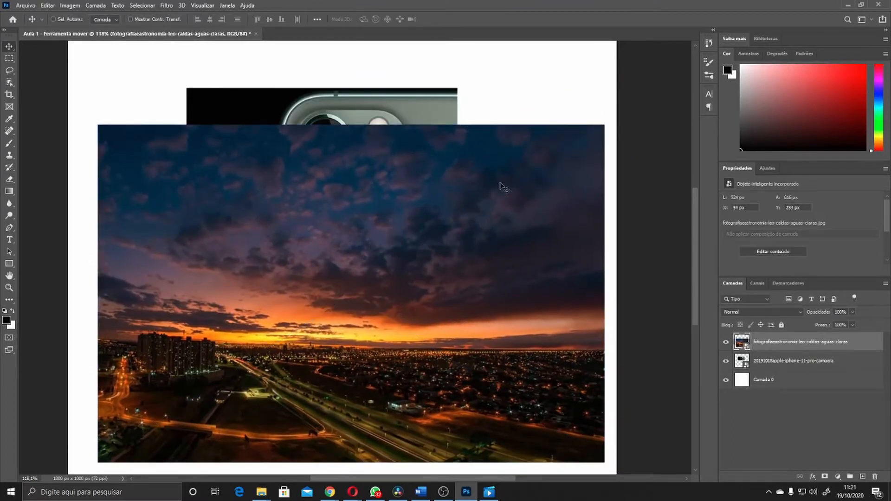
# Move the sunset photo around the canvas several times with the Move tool
pyautogui.moveTo(444, 277); pyautogui.dragTo(551, 294)
pyautogui.moveTo(379, 258); pyautogui.dragTo(467, 247)
pyautogui.moveTo(192, 266); pyautogui.dragTo(221, 271)
pyautogui.moveTo(290, 122); pyautogui.dragTo(229, 203)
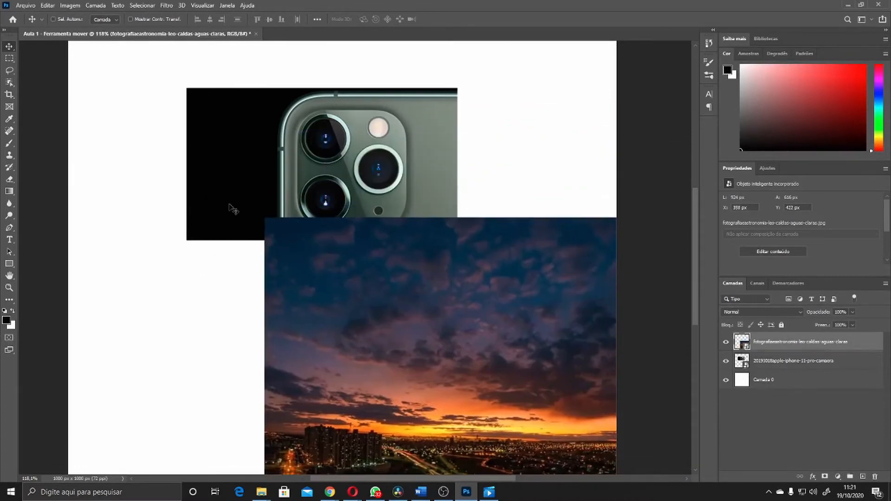
pyautogui.moveTo(298, 151); pyautogui.dragTo(229, 201)
pyautogui.moveTo(318, 195); pyautogui.dragTo(204, 217)
pyautogui.moveTo(293, 239); pyautogui.dragTo(415, 201)
pyautogui.moveTo(288, 299); pyautogui.dragTo(404, 267)
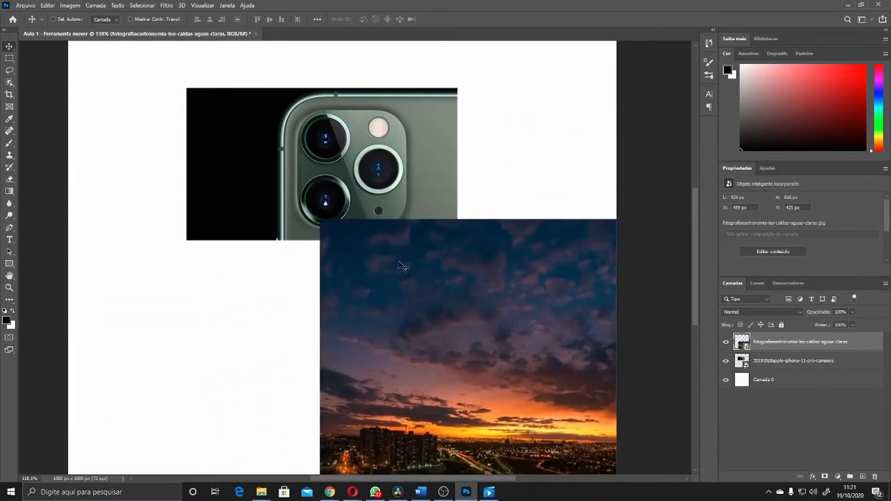
pyautogui.moveTo(327, 145); pyautogui.dragTo(278, 152)
pyautogui.moveTo(421, 324); pyautogui.dragTo(245, 285)
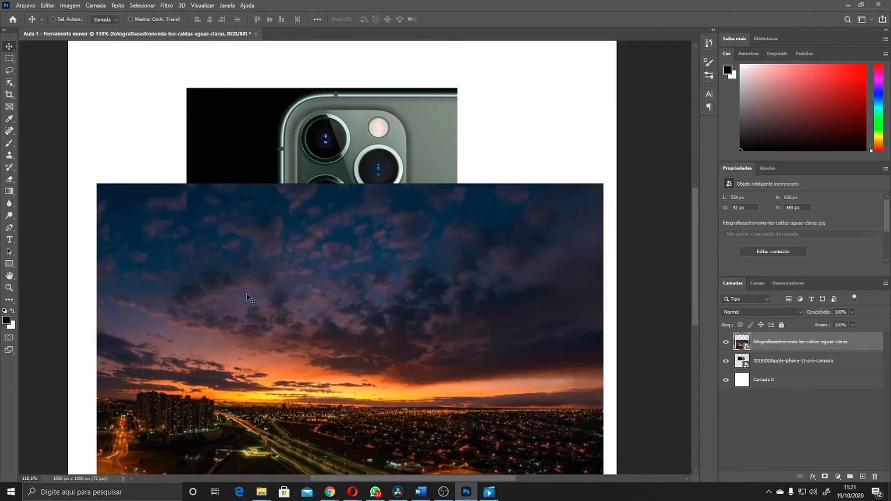
pyautogui.moveTo(245, 284); pyautogui.dragTo(273, 308)
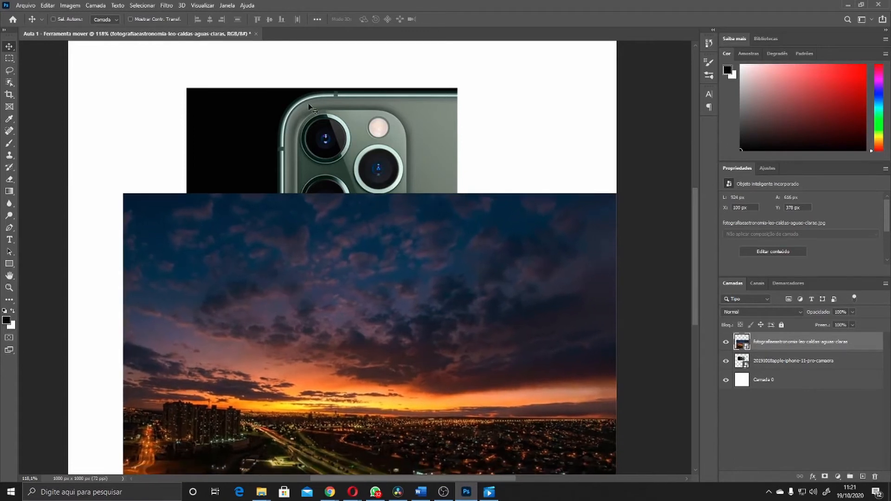
# Select the iPhone photo layer and move that photo toward the canvas's upper left
pyautogui.click(779, 366)
pyautogui.moveTo(330, 161); pyautogui.dragTo(269, 117)
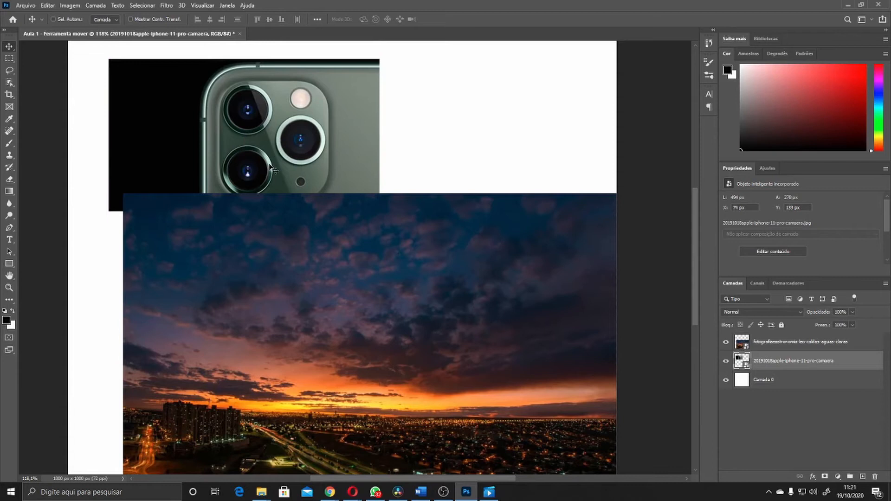
pyautogui.moveTo(351, 315)
pyautogui.mouseDown()
pyautogui.moveTo(355, 299)
pyautogui.moveTo(365, 319)
pyautogui.mouseUp()
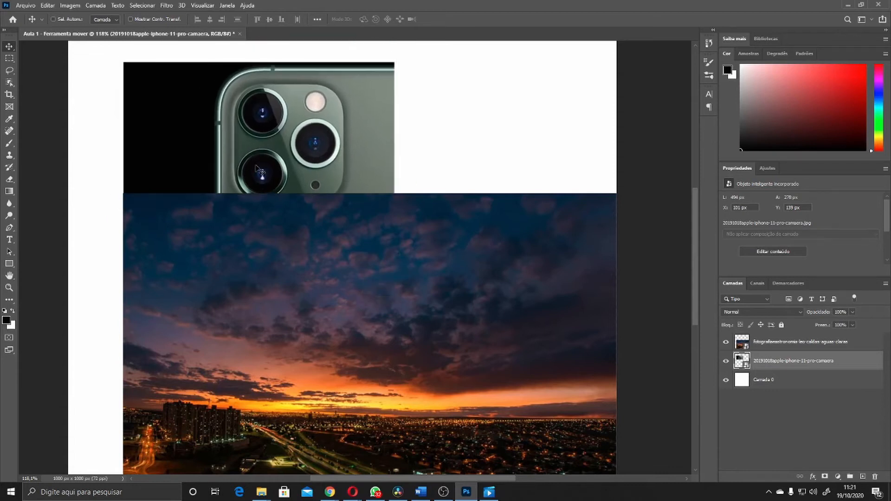
pyautogui.moveTo(309, 273); pyautogui.dragTo(293, 265)
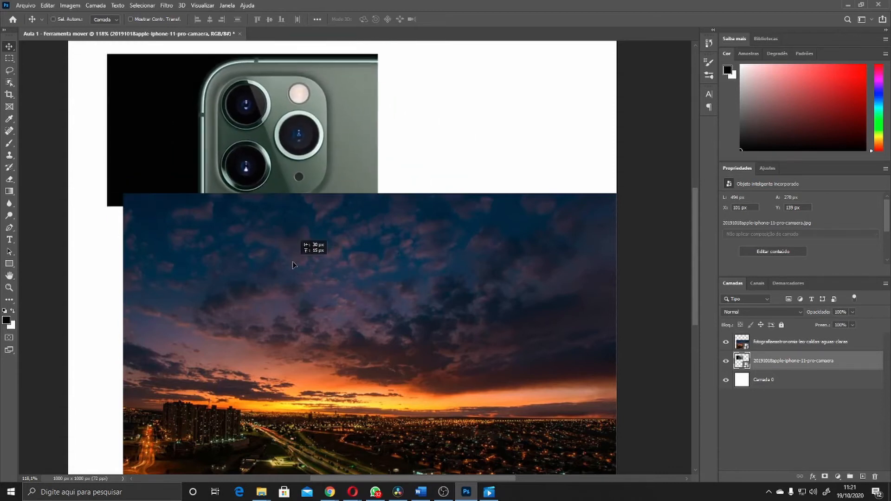
pyautogui.moveTo(371, 338); pyautogui.dragTo(144, 252)
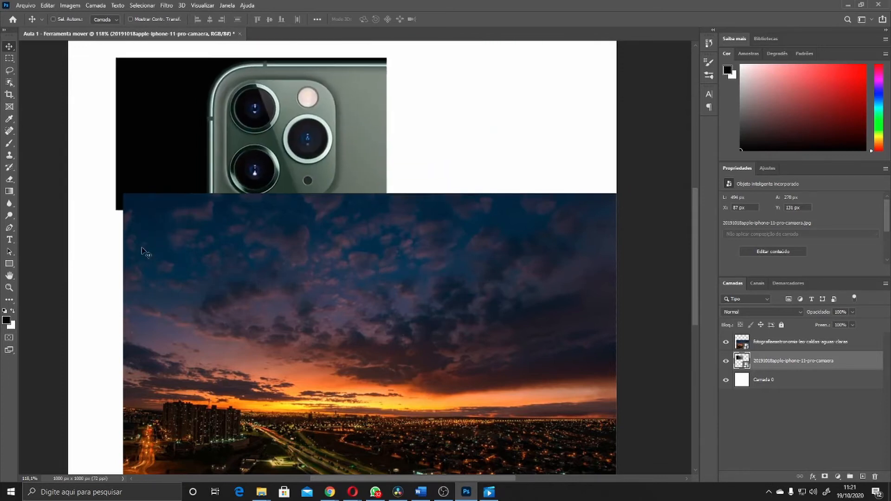
# Select the sunset photo layer and shift the sunset photo slightly
pyautogui.click(807, 343)
pyautogui.moveTo(469, 274); pyautogui.dragTo(423, 263)
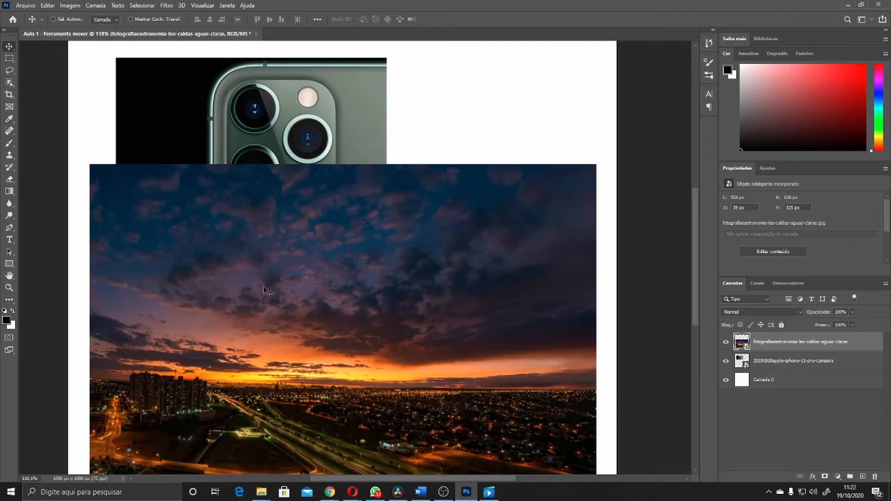
pyautogui.moveTo(249, 279); pyautogui.dragTo(293, 279)
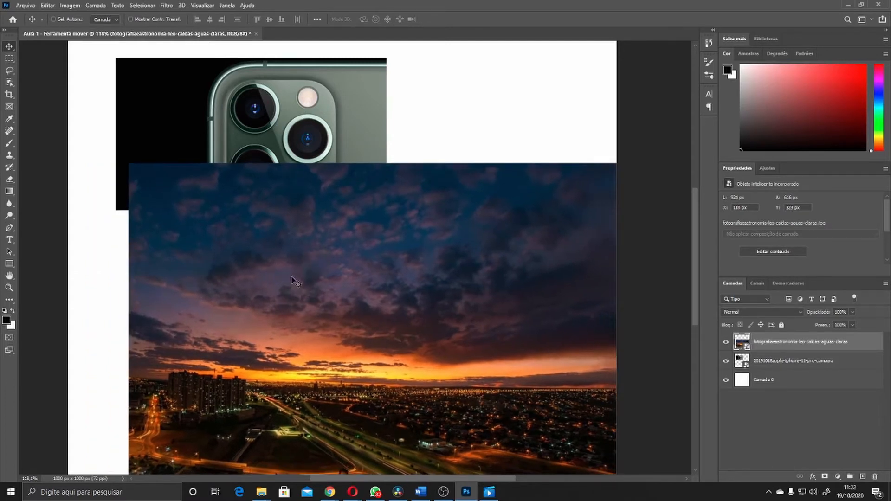
# Enable Auto-Select and click each photo on the canvas in turn to select its layer
pyautogui.click(65, 17)
pyautogui.click(210, 136)
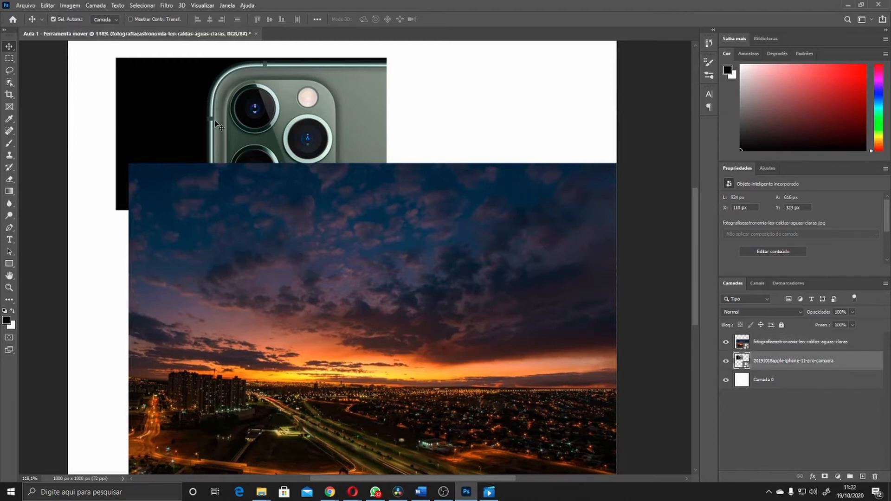
pyautogui.click(247, 225)
pyautogui.click(246, 122)
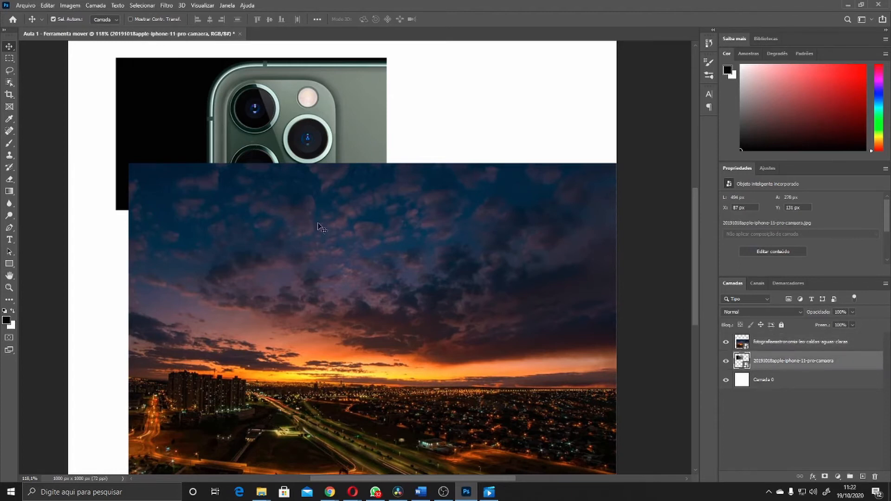
pyautogui.click(313, 246)
pyautogui.click(269, 120)
pyautogui.click(291, 218)
pyautogui.click(281, 128)
pyautogui.click(277, 199)
pyautogui.click(262, 123)
pyautogui.click(262, 181)
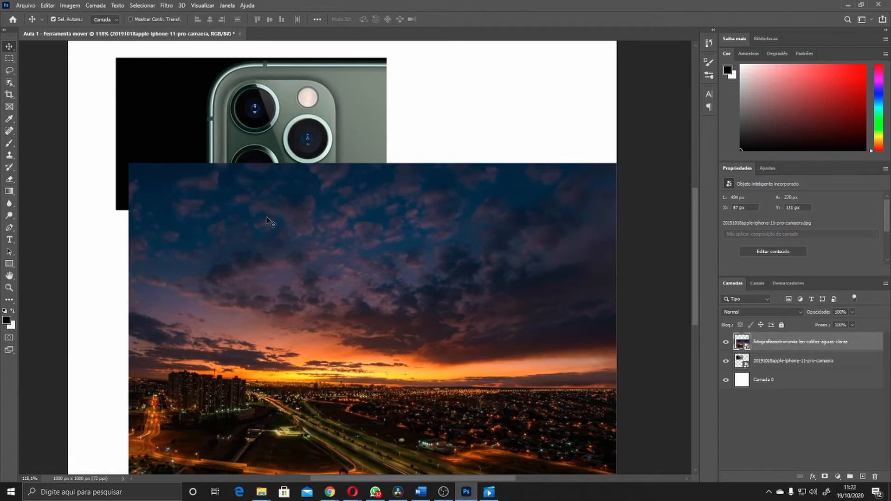
pyautogui.click(238, 112)
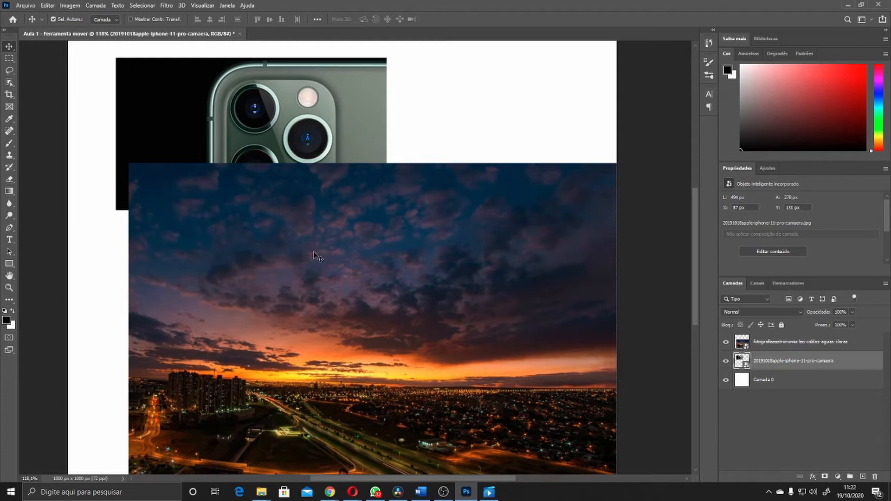
# Turn on Show Transform Controls, switch between the photos, and move the sunset photo upward
pyautogui.click(130, 19)
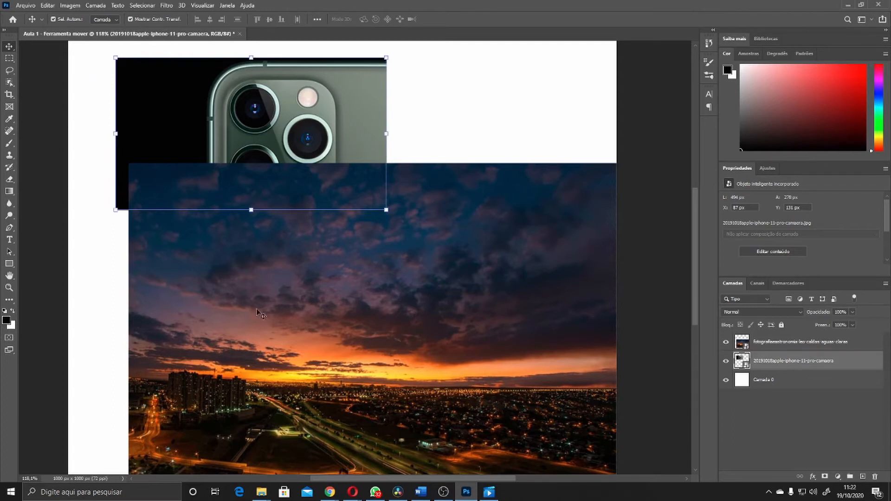
pyautogui.click(323, 297)
pyautogui.click(313, 126)
pyautogui.click(323, 269)
pyautogui.click(304, 129)
pyautogui.click(323, 268)
pyautogui.click(304, 129)
pyautogui.click(367, 306)
pyautogui.moveTo(366, 306); pyautogui.dragTo(352, 278)
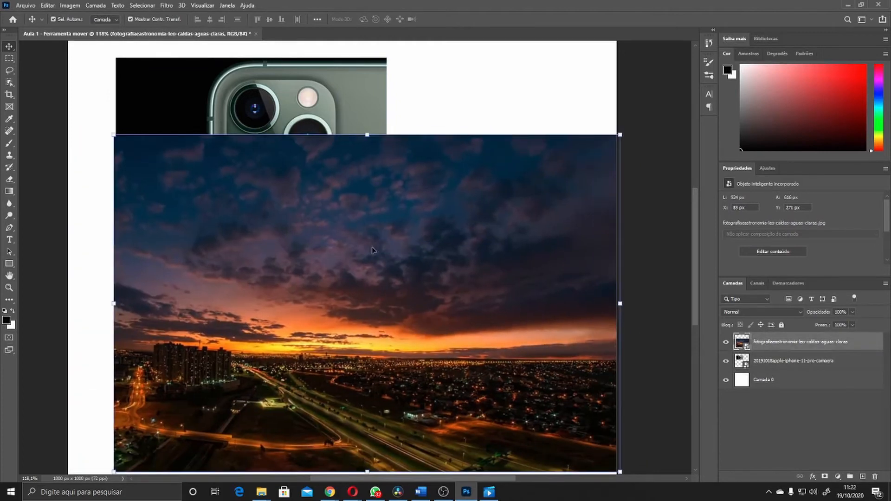
# Reposition the sunset photo and again switch the selection between the two photos
pyautogui.click(292, 93)
pyautogui.moveTo(460, 230); pyautogui.dragTo(430, 226)
pyautogui.scroll(1, 430, 226)
pyautogui.moveTo(211, 172); pyautogui.dragTo(207, 195)
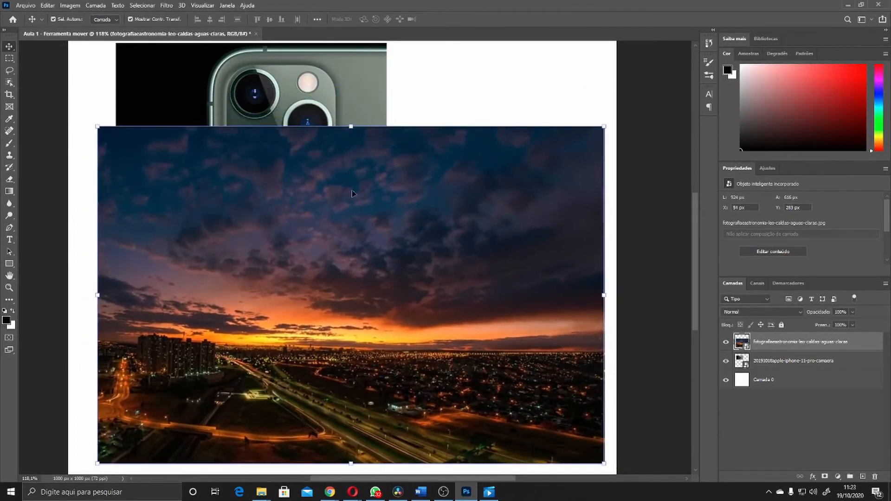
pyautogui.click(351, 78)
pyautogui.click(371, 257)
pyautogui.click(340, 110)
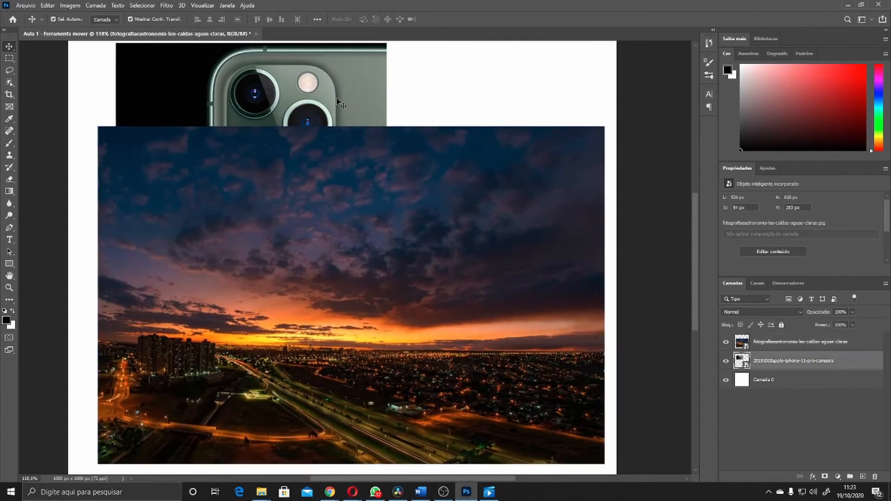
# Start a free transform on the sunset photo and set its X position to 500 px
pyautogui.hotkey('ctrl', 't')
pyautogui.press('Return')
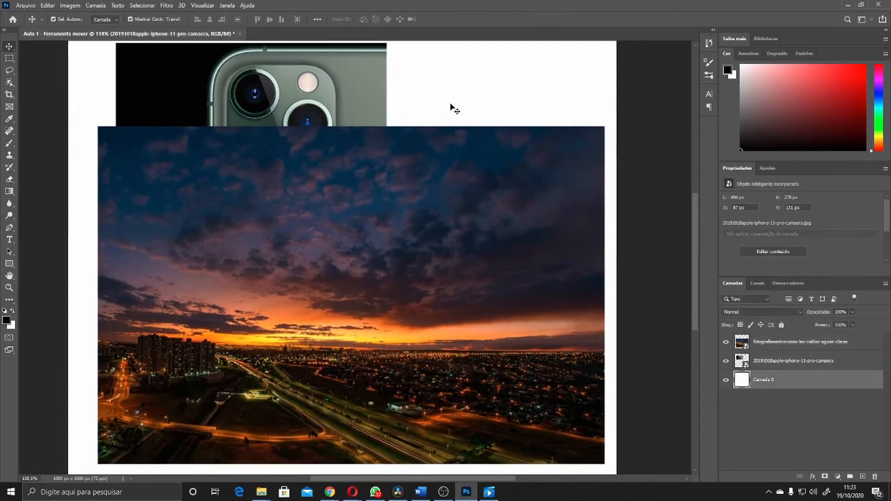
pyautogui.click(359, 221)
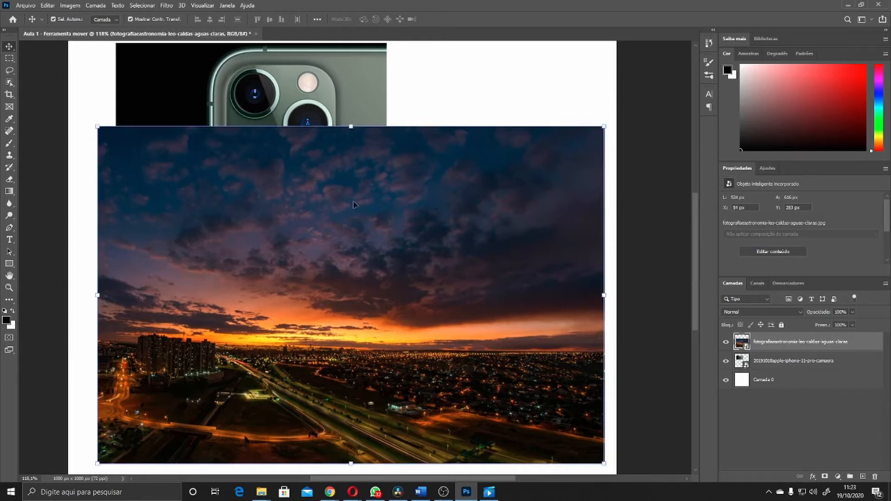
pyautogui.hotkey('ctrl', 't')
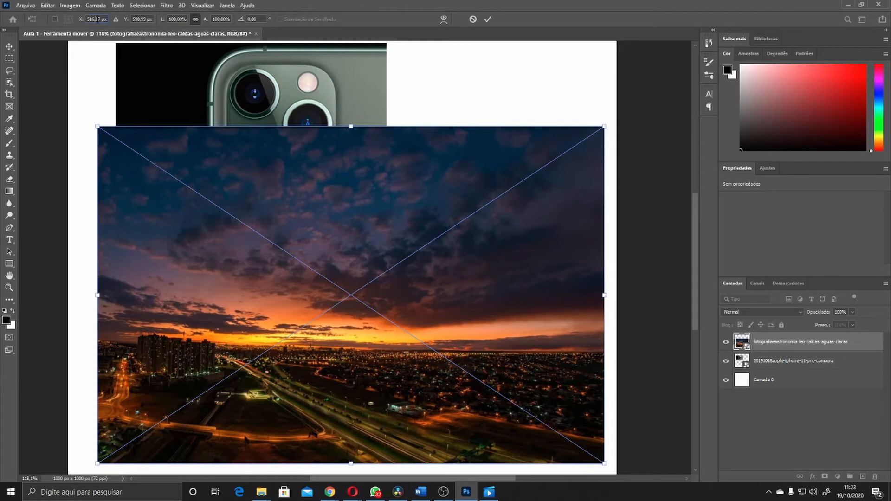
pyautogui.moveTo(100, 19); pyautogui.dragTo(95, 18)
pyautogui.write('400')
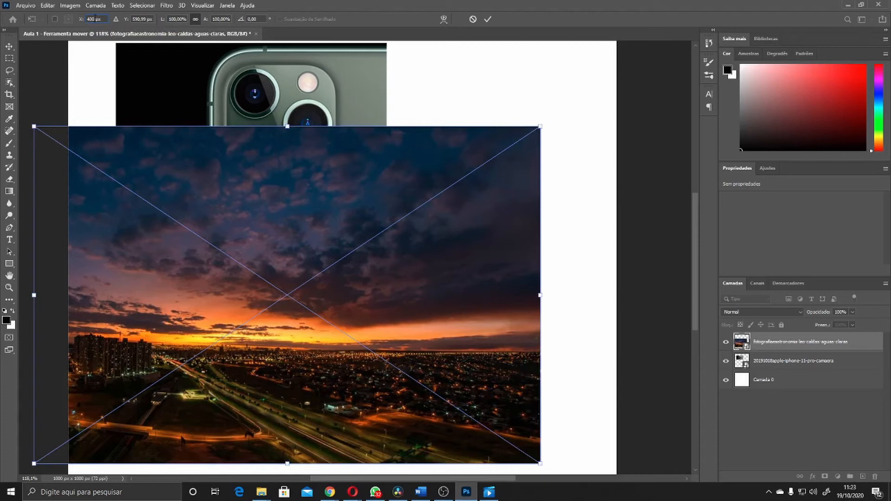
pyautogui.click(78, 21)
pyautogui.write('500')
pyautogui.press('Return')
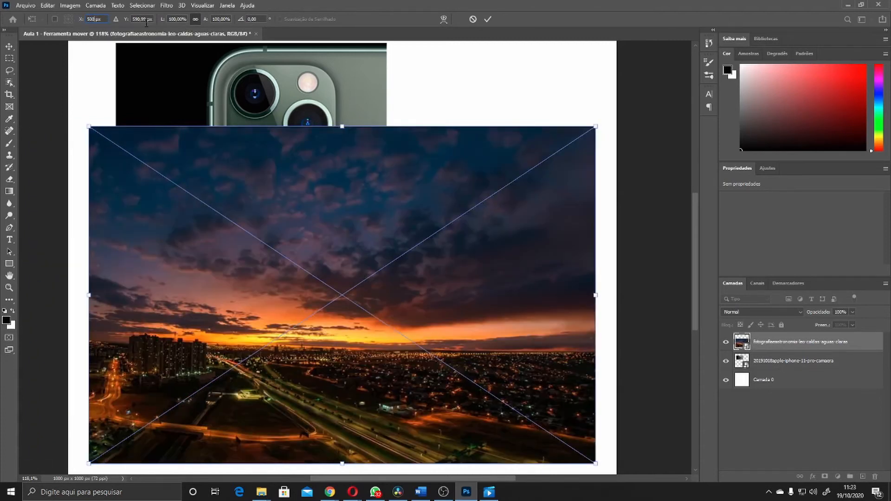
# Reposition the sunset photo in the transform, scale it down proportionally to about 54%, and apply
pyautogui.moveTo(300, 294); pyautogui.dragTo(329, 279)
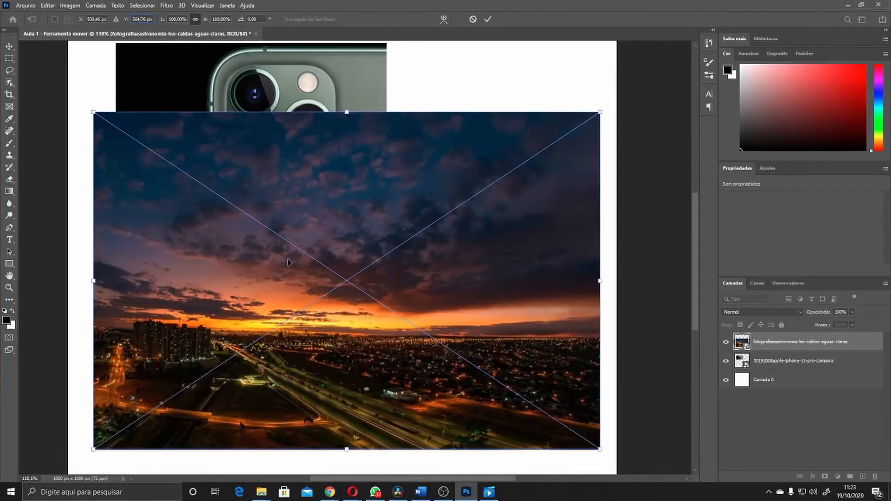
pyautogui.moveTo(290, 267)
pyautogui.mouseDown()
pyautogui.moveTo(274, 297)
pyautogui.moveTo(288, 278)
pyautogui.mouseUp()
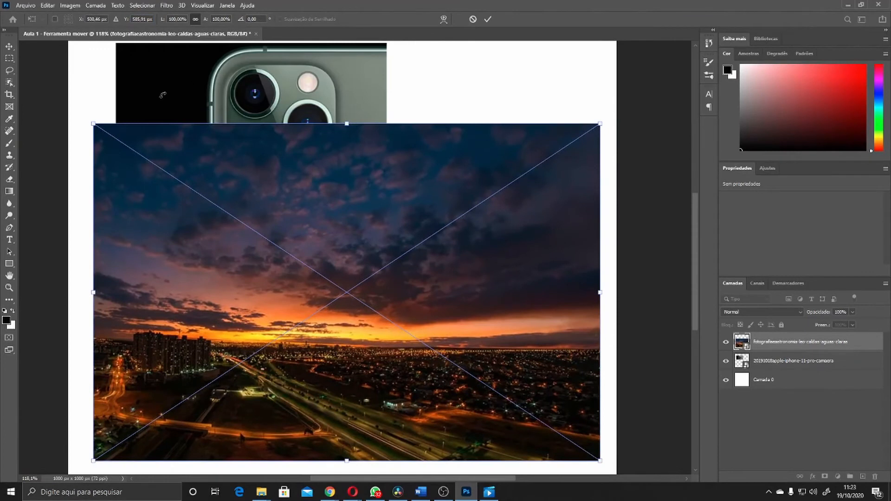
pyautogui.moveTo(321, 308); pyautogui.dragTo(338, 318)
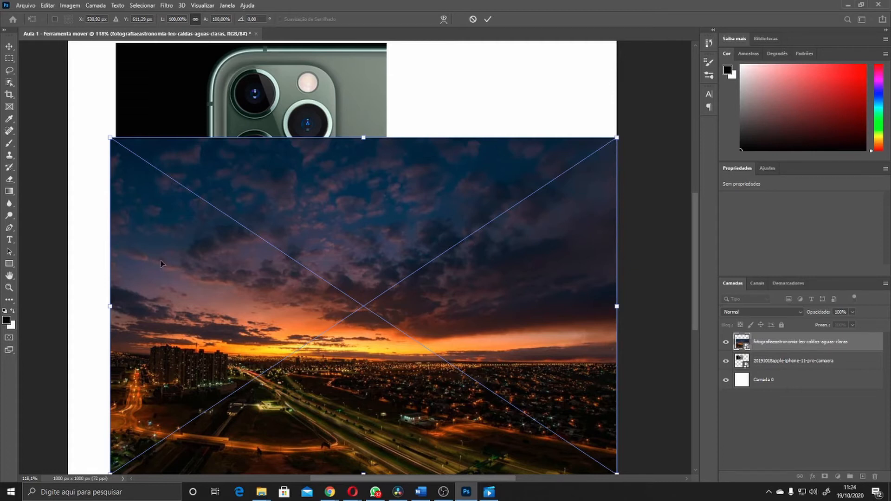
pyautogui.moveTo(307, 241); pyautogui.dragTo(316, 263)
pyautogui.scroll(-2, 322, 266)
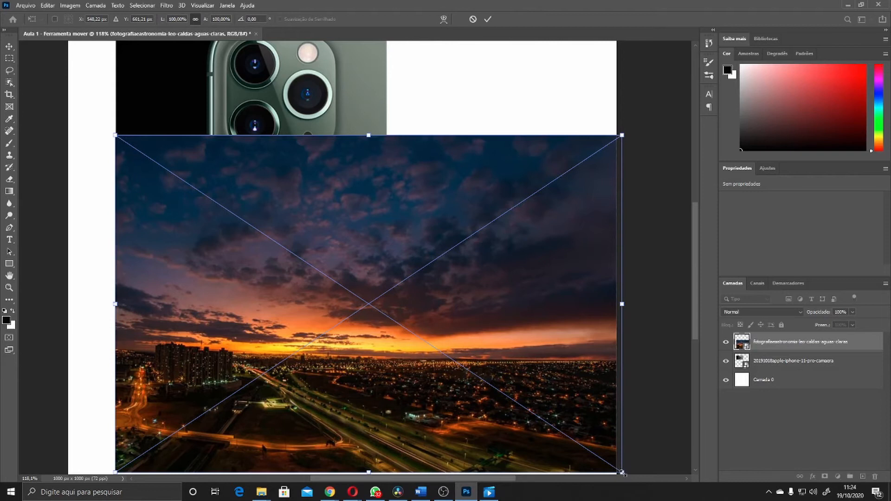
pyautogui.moveTo(623, 472); pyautogui.dragTo(399, 300)
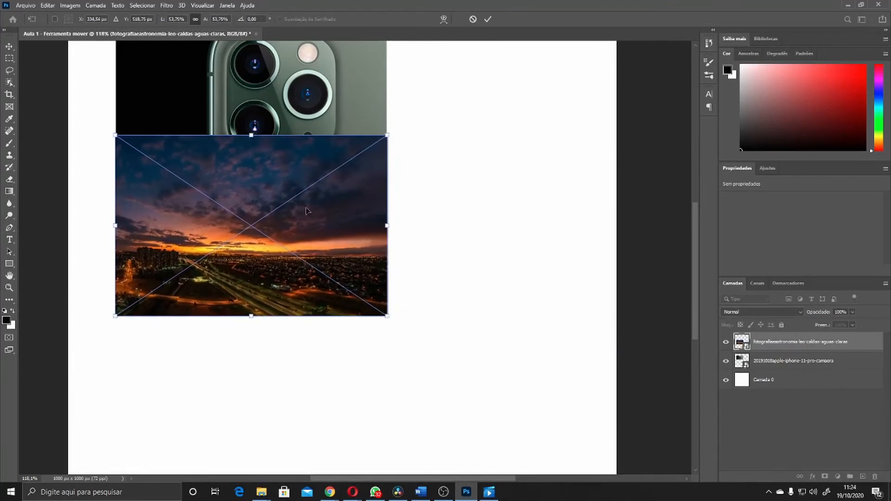
pyautogui.press('Return')
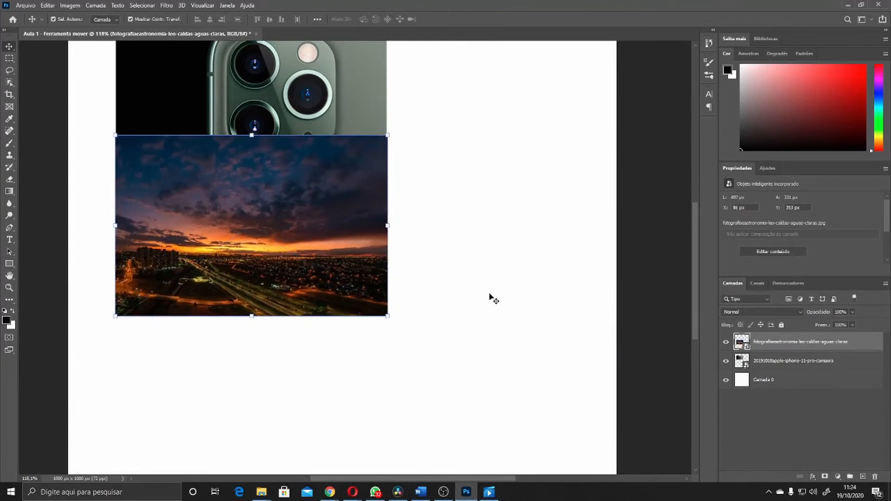
# Move the sunset photo below the iPhone photo and shift both photos toward the canvas's centre
pyautogui.moveTo(229, 183); pyautogui.dragTo(237, 237)
pyautogui.click(442, 256)
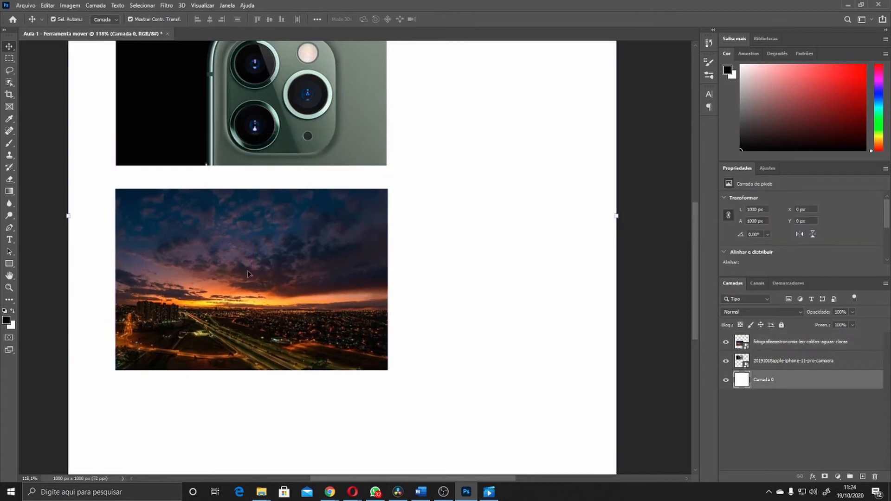
pyautogui.moveTo(245, 269); pyautogui.dragTo(343, 288)
pyautogui.moveTo(234, 118); pyautogui.dragTo(323, 139)
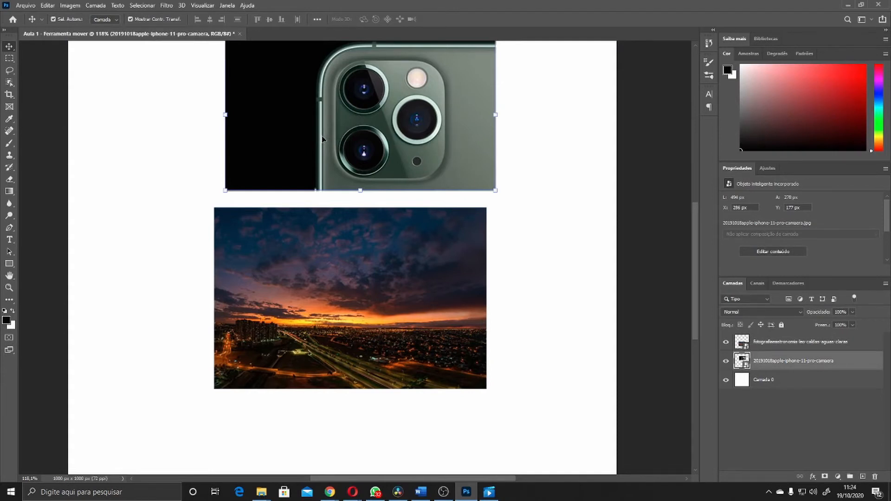
# Select the sunset photo and, in a free transform, set its X position to 500 px
pyautogui.click(278, 268)
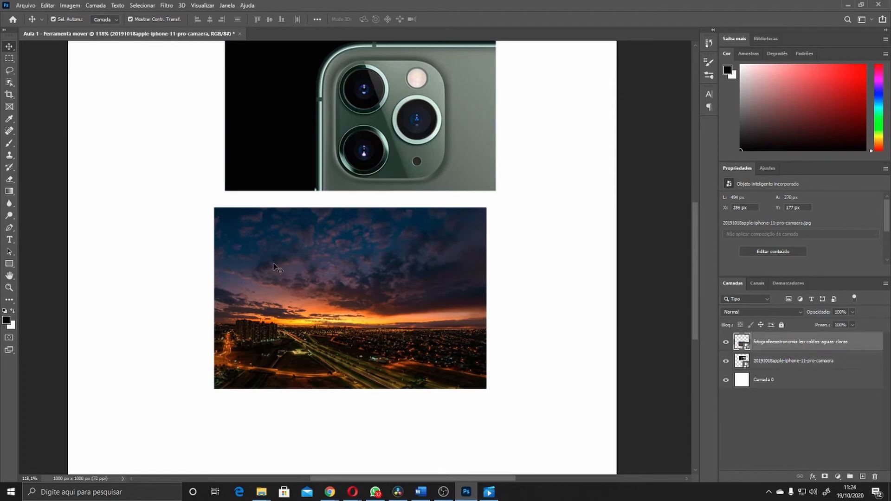
pyautogui.click(352, 209)
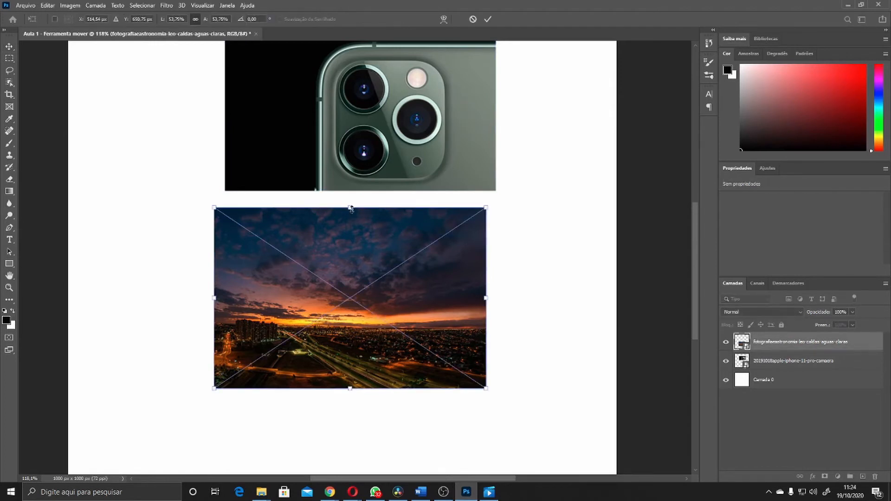
pyautogui.click(101, 19)
pyautogui.write('500')
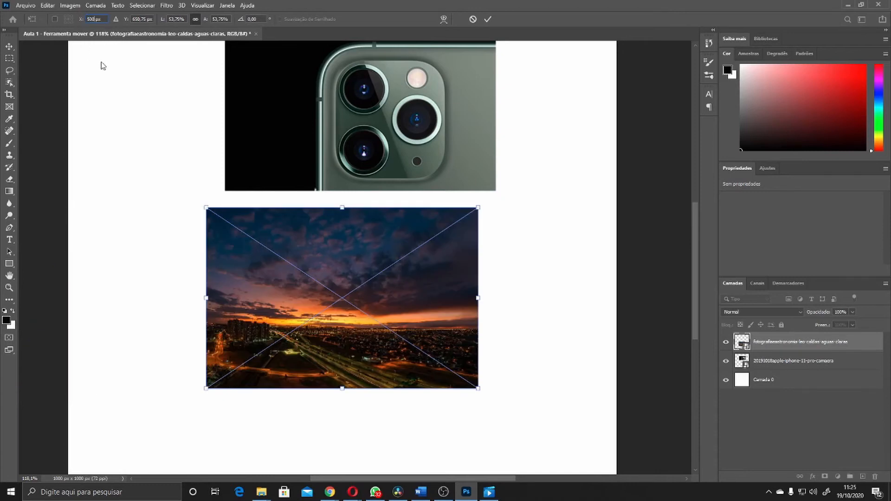
pyautogui.press('Return')
# Select the iPhone photo, set its X position to 500 px in a free transform, and apply
pyautogui.click(277, 121)
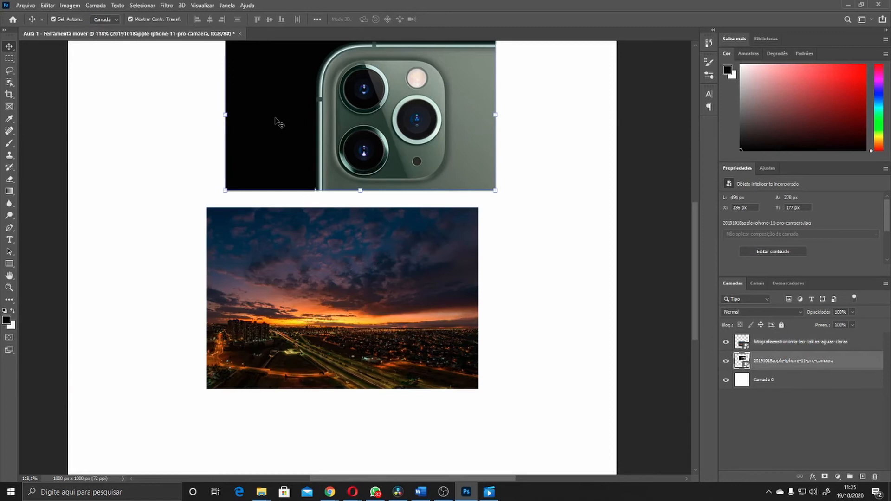
pyautogui.click(226, 115)
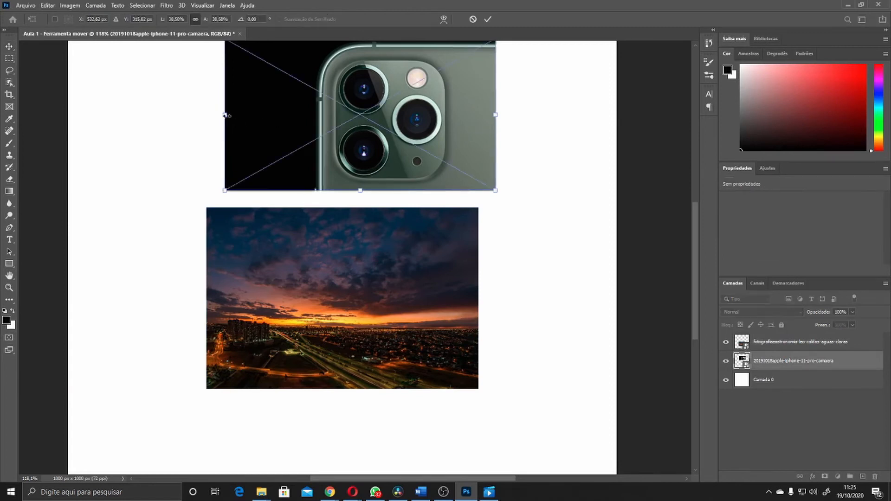
pyautogui.click(80, 20)
pyautogui.write('500')
pyautogui.press('Return')
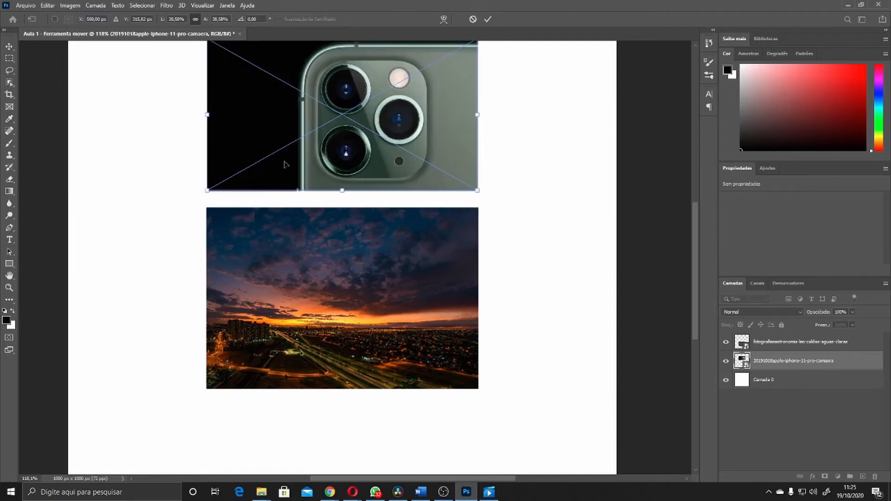
pyautogui.press('Return')
# Move the sunset photo up against the bottom edge of the iPhone photo
pyautogui.scroll(5, 205, 213)
pyautogui.scroll(3, 204, 213)
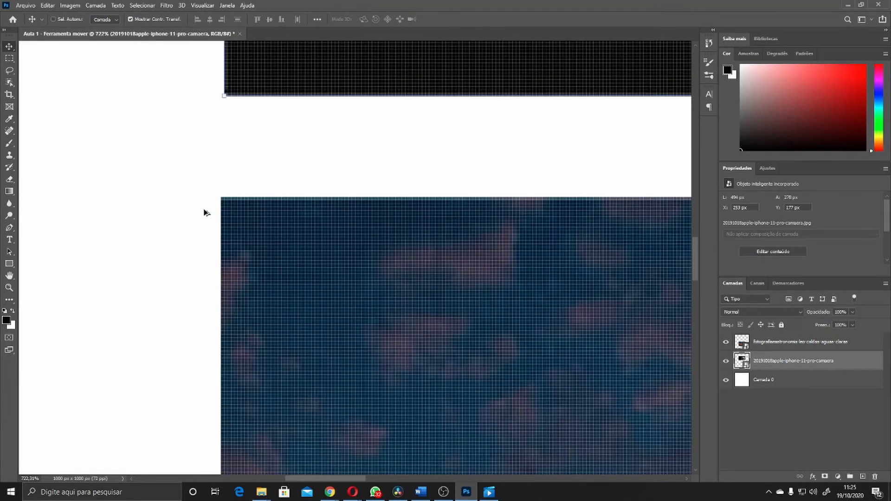
pyautogui.moveTo(247, 239); pyautogui.dragTo(253, 141)
pyautogui.scroll(-1, 244, 98)
pyautogui.scroll(-4, 244, 102)
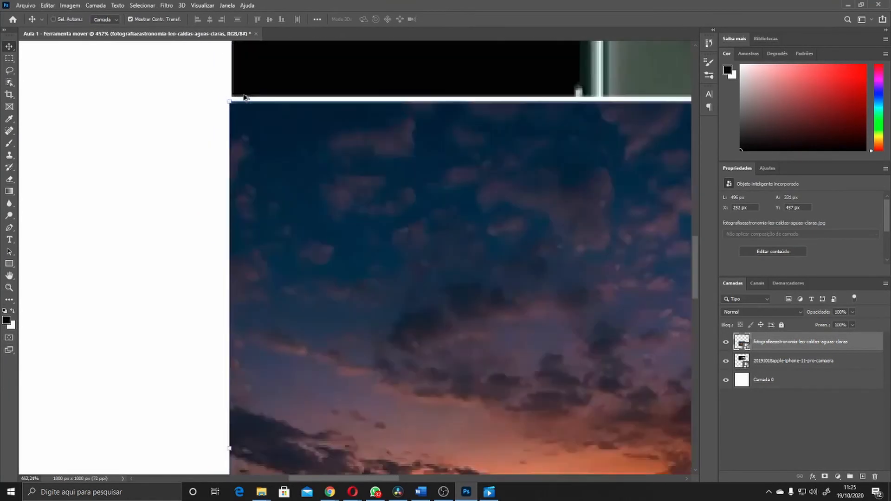
pyautogui.click(254, 83)
pyautogui.click(238, 97)
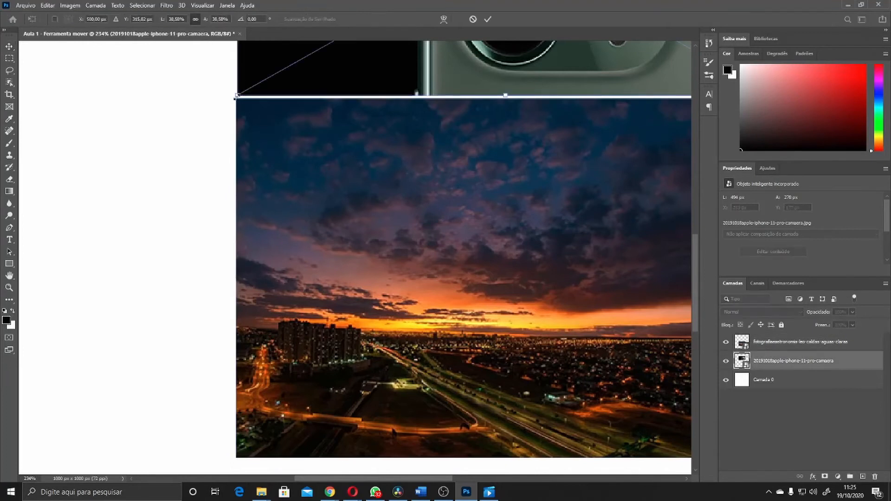
pyautogui.press('Escape')
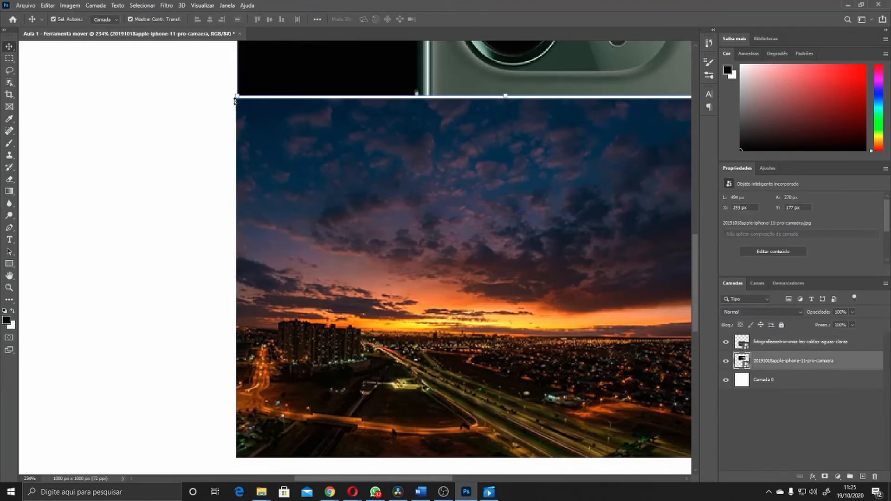
pyautogui.click(236, 97)
pyautogui.press('Escape')
pyautogui.click(239, 111)
pyautogui.click(234, 97)
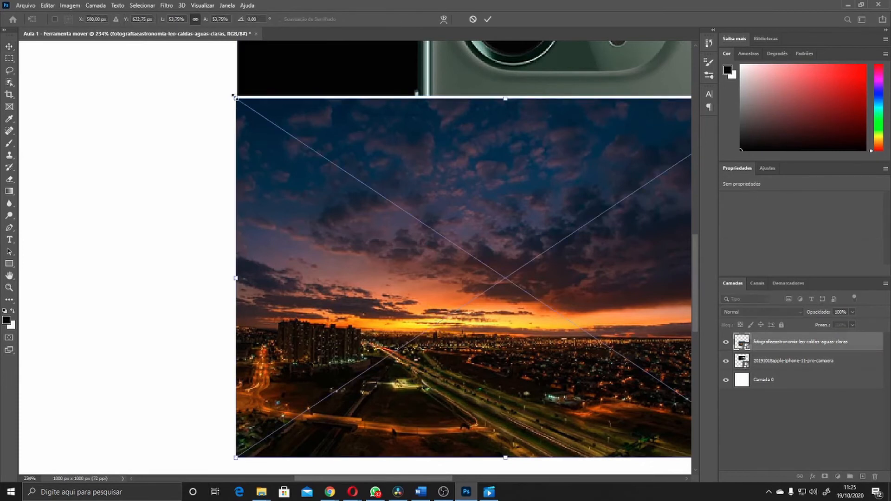
pyautogui.press('Escape')
# Reposition the sunset photo to sit directly beneath the iPhone photo, then deselect it
pyautogui.scroll(5, 239, 134)
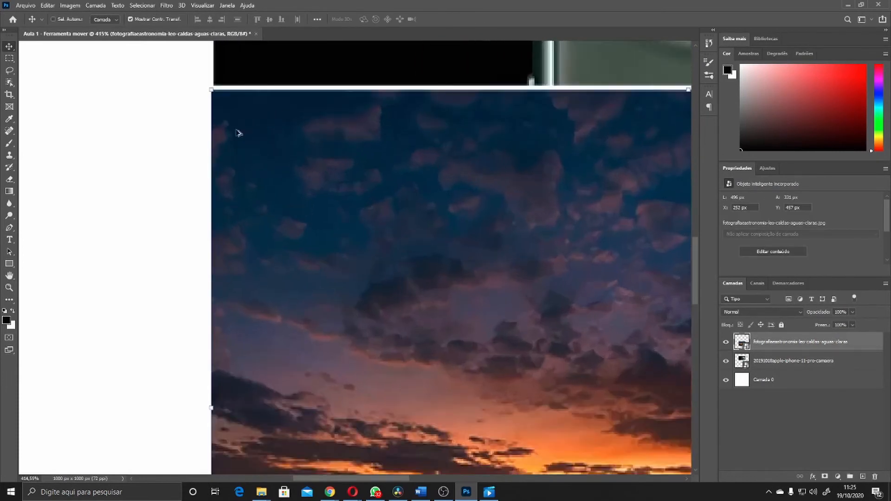
pyautogui.moveTo(275, 92); pyautogui.dragTo(207, 221)
pyautogui.scroll(-8, 402, 111)
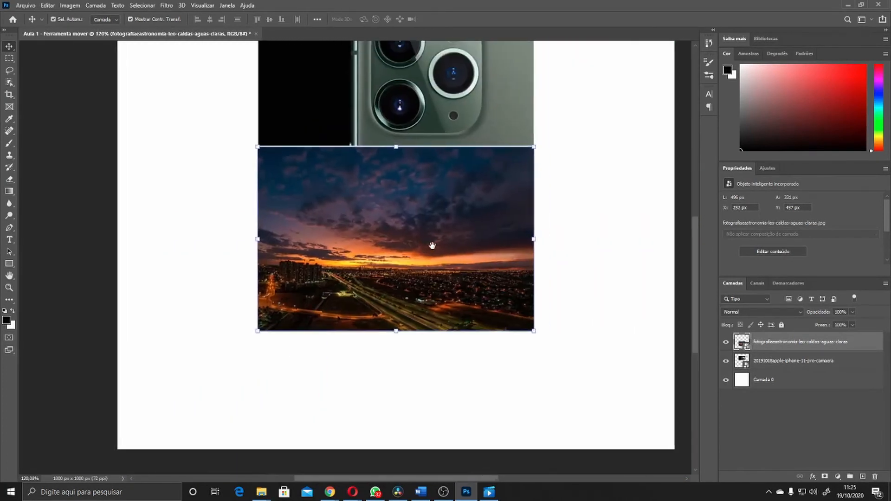
pyautogui.click(599, 175)
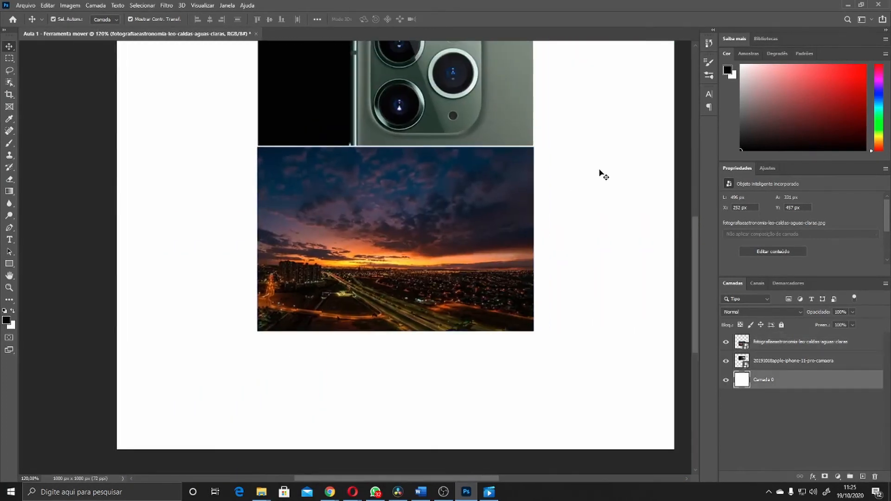
# Select the sunset photo and nudge it slightly down, leaving a thin gap under the iPhone photo
pyautogui.scroll(1, 326, 133)
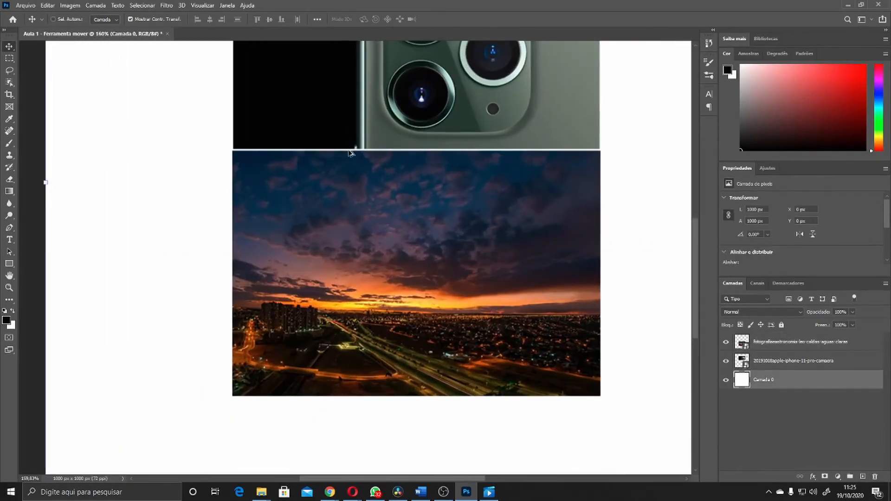
pyautogui.click(388, 250)
pyautogui.click(602, 150)
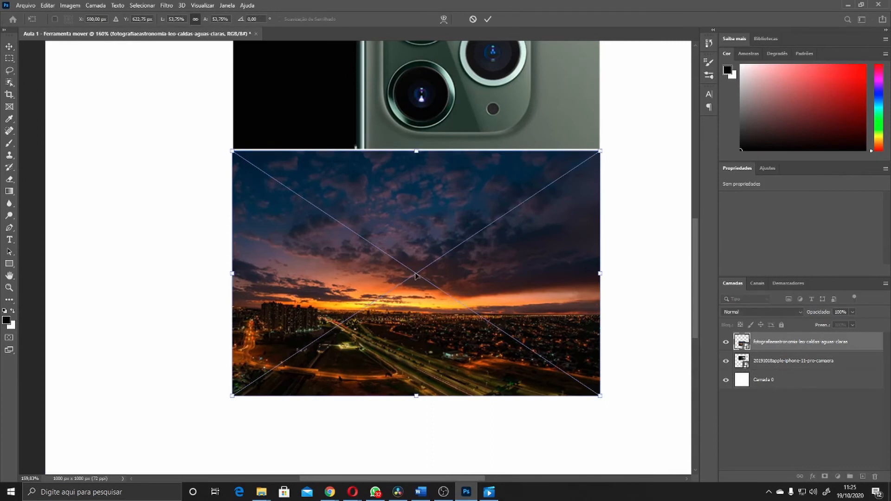
pyautogui.scroll(3, 415, 278)
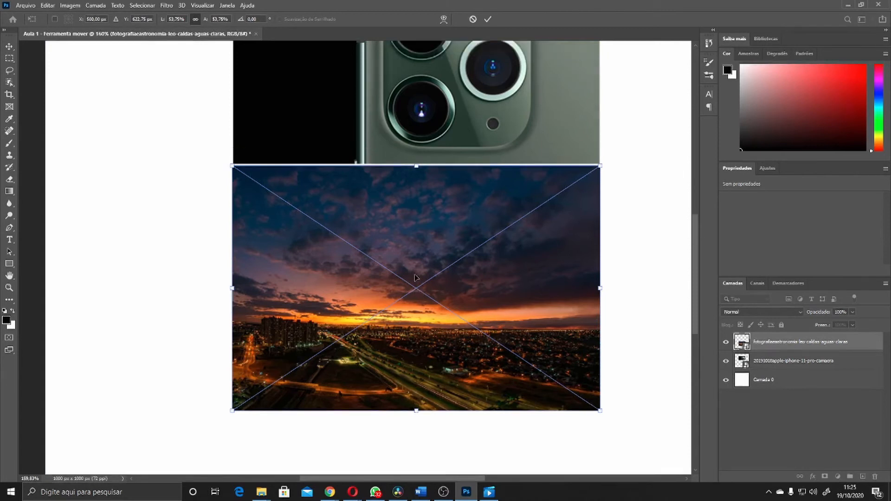
pyautogui.press('Return')
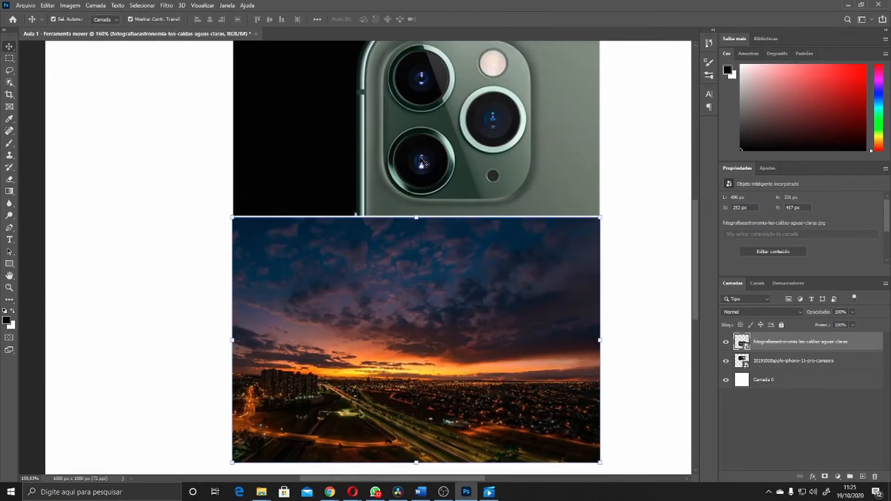
pyautogui.scroll(10, 227, 184)
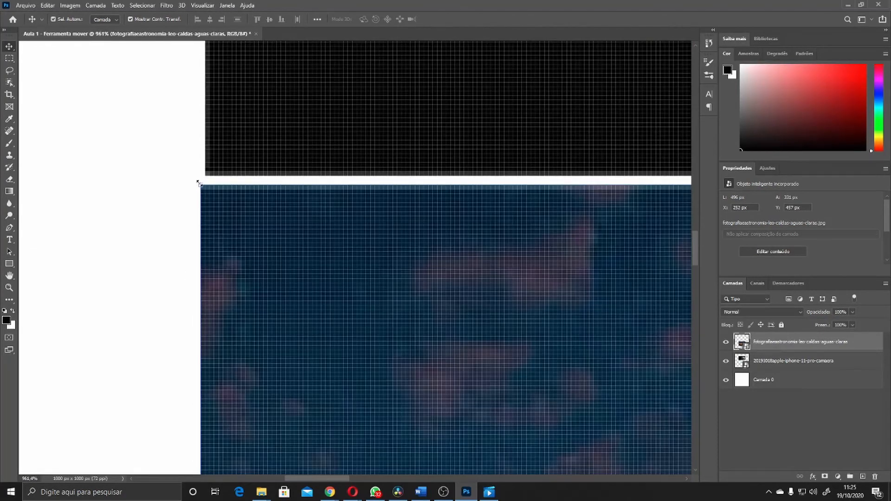
pyautogui.moveTo(199, 184); pyautogui.dragTo(206, 190)
pyautogui.press('Return')
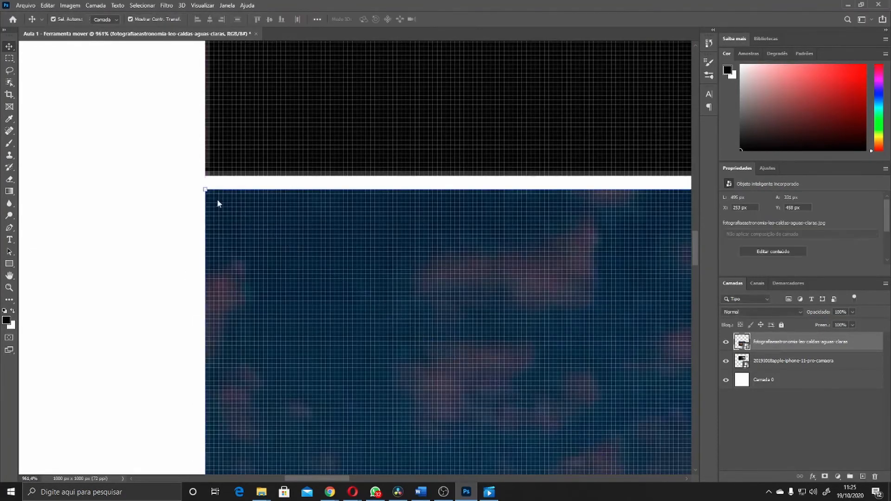
# Adjust the sunset photo's corner slightly and drag the photo to the right
pyautogui.hscroll(15, 60, 207)
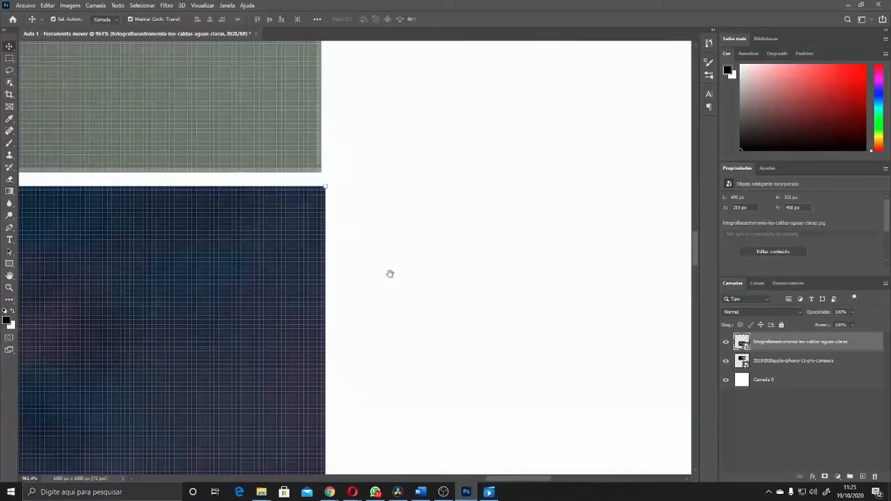
pyautogui.moveTo(324, 185); pyautogui.dragTo(322, 187)
pyautogui.press('Return')
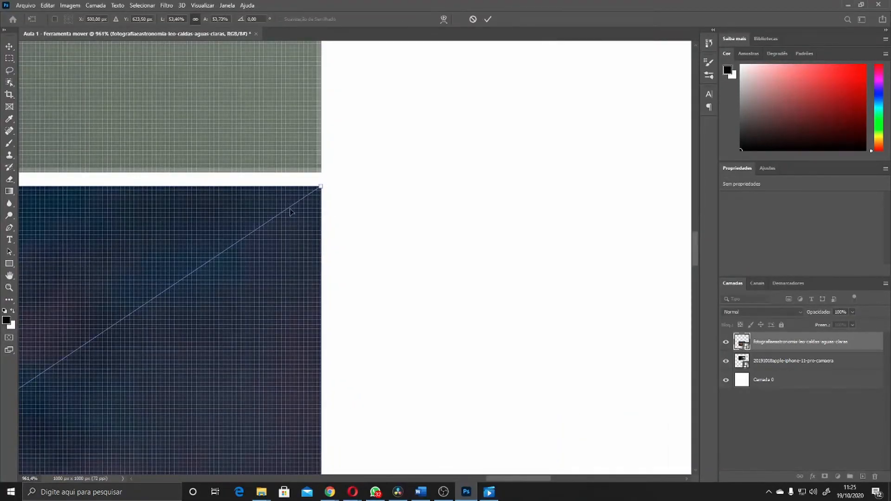
pyautogui.scroll(-10, 302, 229)
pyautogui.click(346, 280)
pyautogui.moveTo(199, 305); pyautogui.dragTo(507, 264)
pyautogui.scroll(-1, 452, 269)
pyautogui.moveTo(332, 299); pyautogui.dragTo(458, 309)
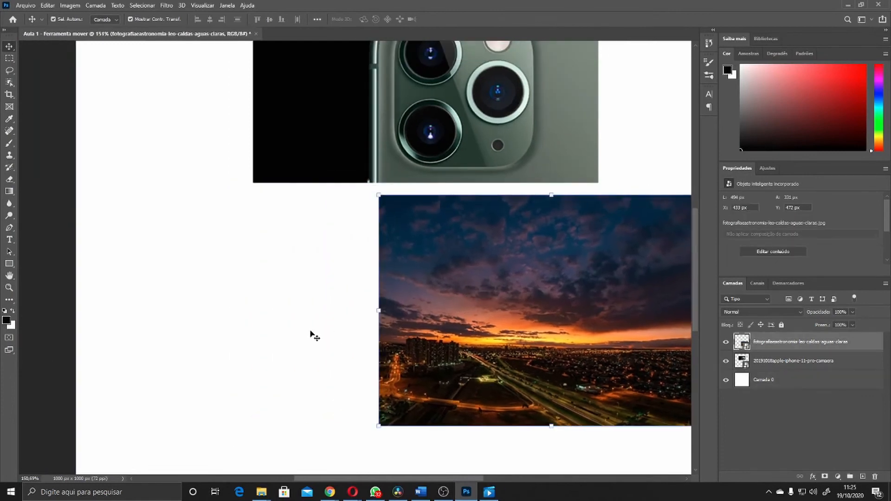
# Set the sunset photo's X position to 500 px in a free transform
pyautogui.click(379, 310)
pyautogui.click(79, 19)
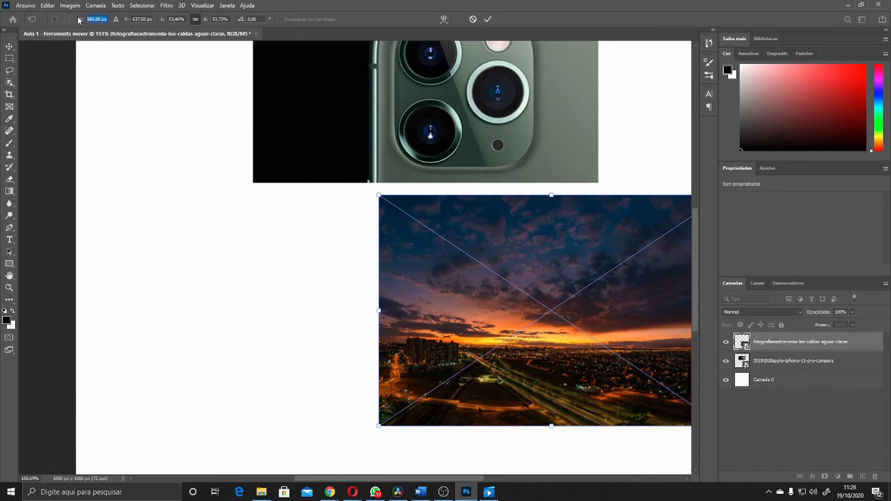
pyautogui.write('500')
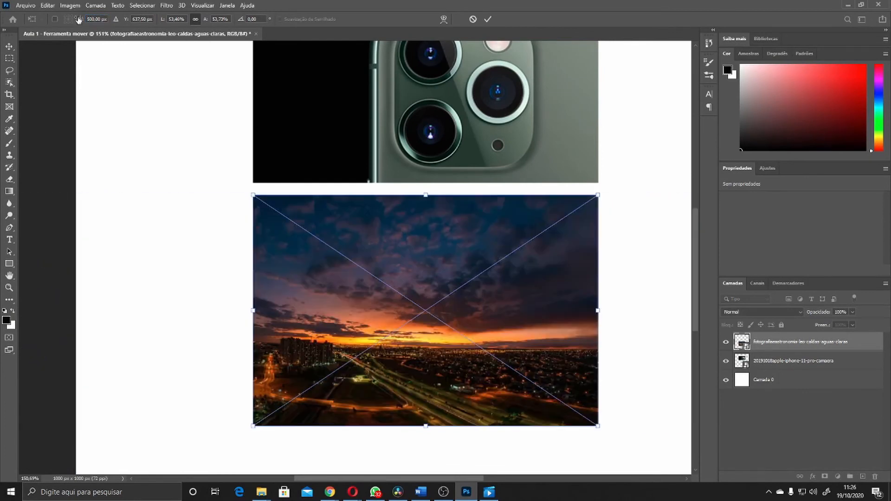
# Shift the iPhone photo to the right, then set its X position to 500 px in a free transform
pyautogui.moveTo(337, 135); pyautogui.dragTo(604, 154)
pyautogui.hotkey('ctrl', 'z')
pyautogui.press('Return')
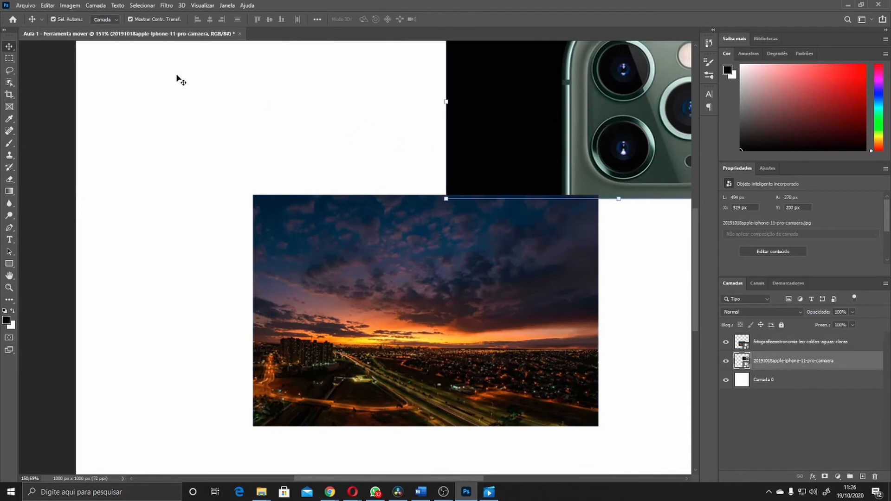
pyautogui.click(445, 201)
pyautogui.write('500')
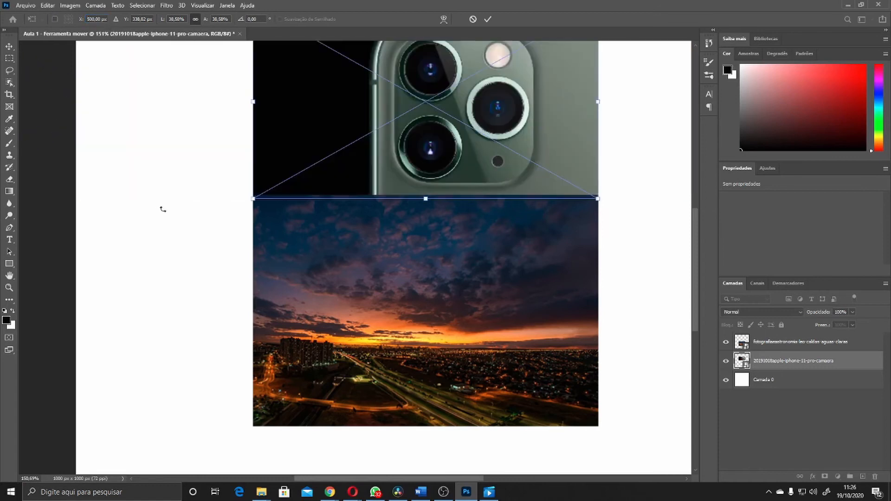
# Apply the transform and move the sunset photo slightly down beneath the iPhone photo
pyautogui.scroll(5, 262, 191)
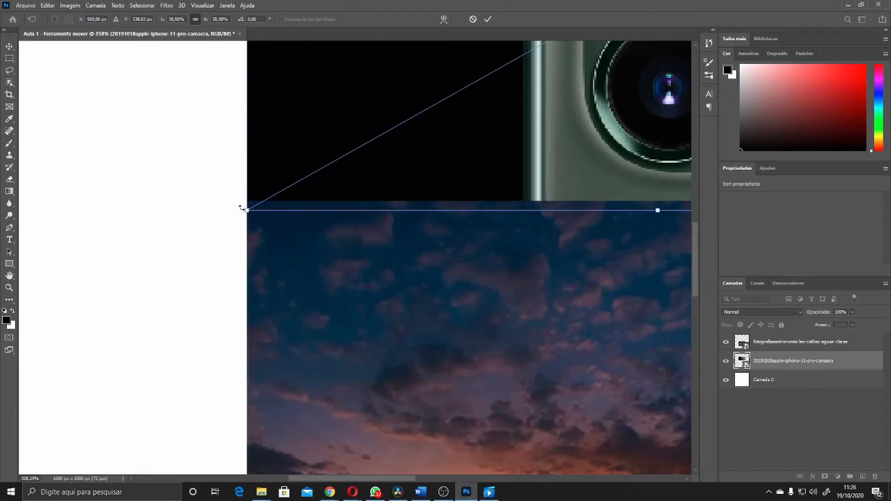
pyautogui.hscroll(4, 242, 246)
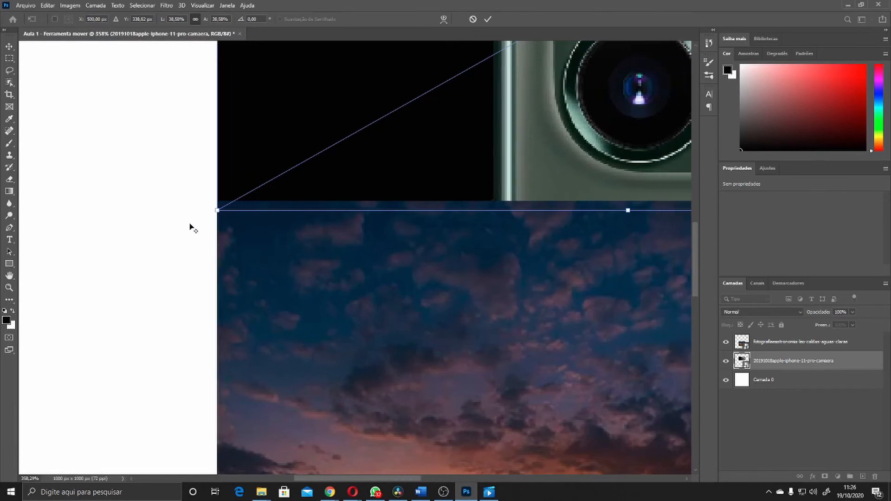
pyautogui.scroll(5, 233, 228)
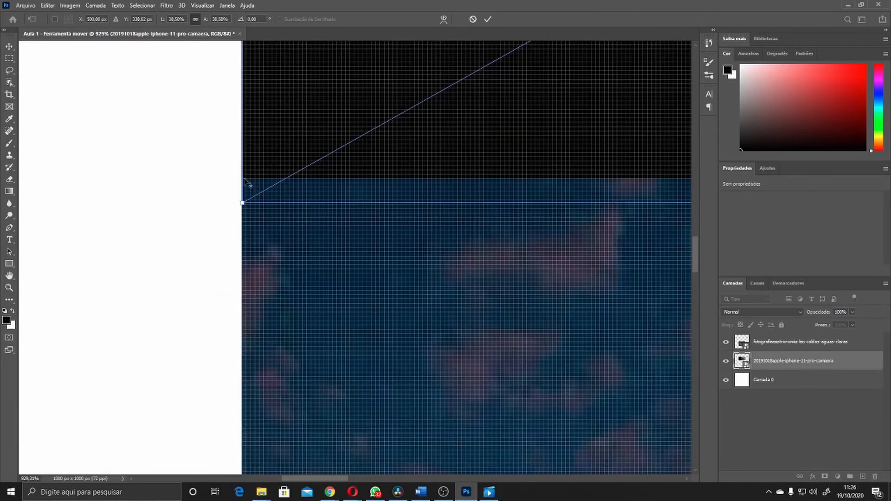
pyautogui.scroll(5, 235, 196)
pyautogui.scroll(-5, 253, 197)
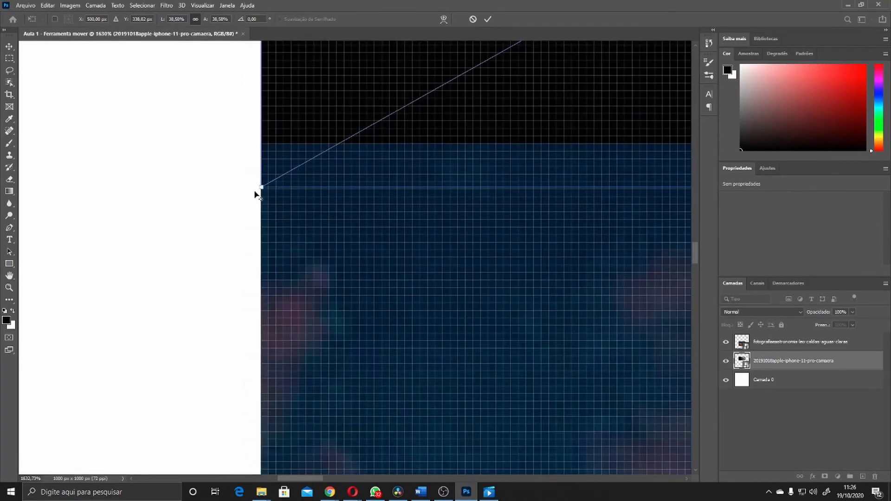
pyautogui.scroll(-4, 294, 250)
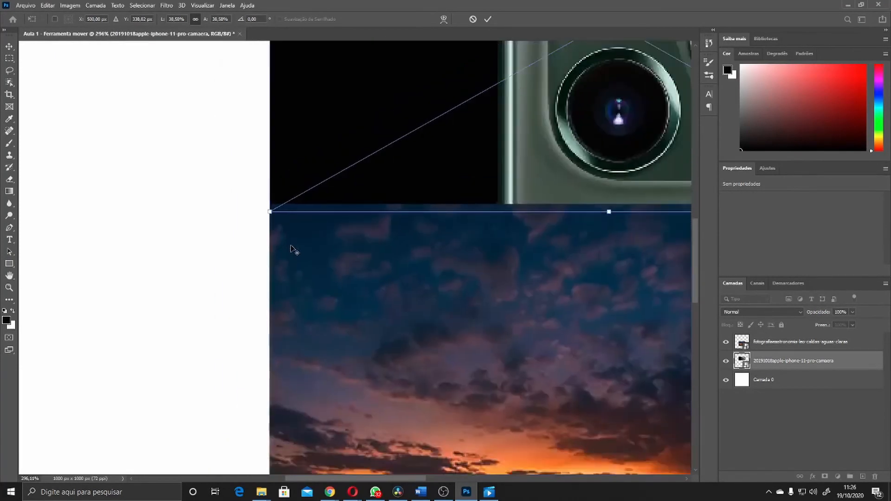
pyautogui.click(11, 49)
pyautogui.moveTo(360, 265); pyautogui.dragTo(361, 285)
pyautogui.click(186, 270)
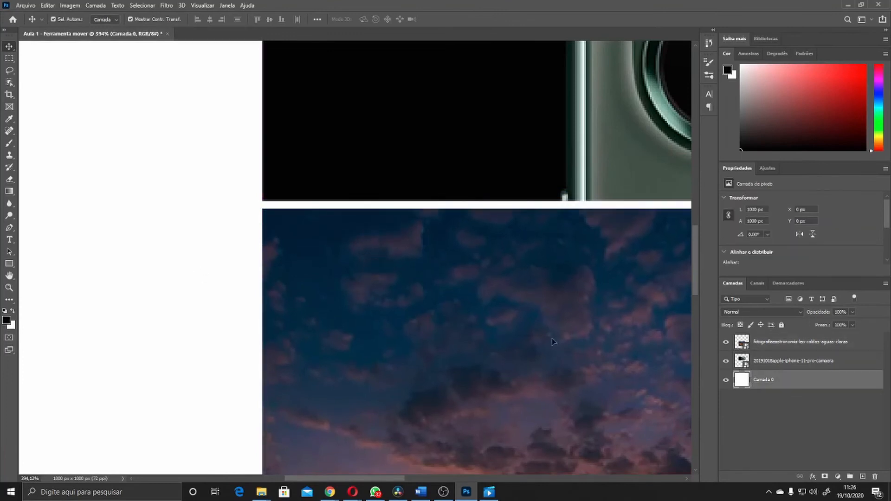
# Rotate the sunset photo by -30° using a free transform
pyautogui.scroll(-3, 288, 288)
pyautogui.moveTo(424, 394); pyautogui.dragTo(348, 286)
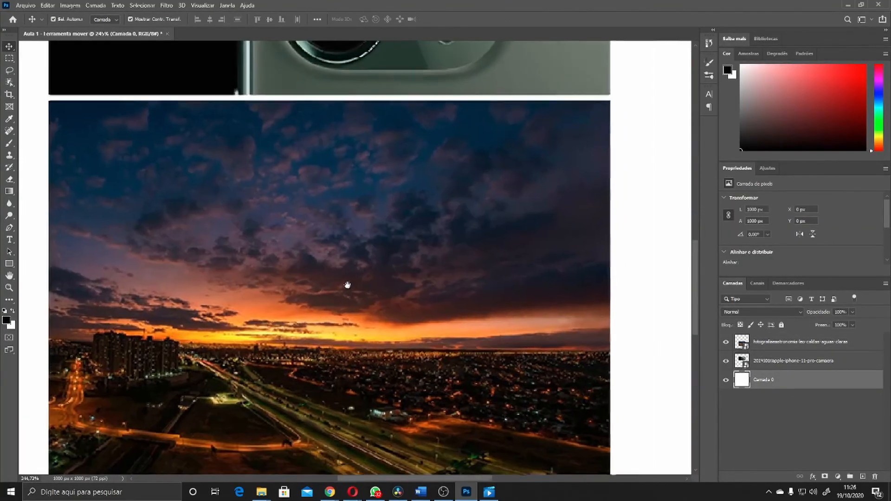
pyautogui.click(311, 310)
pyautogui.hotkey('ctrl', 't')
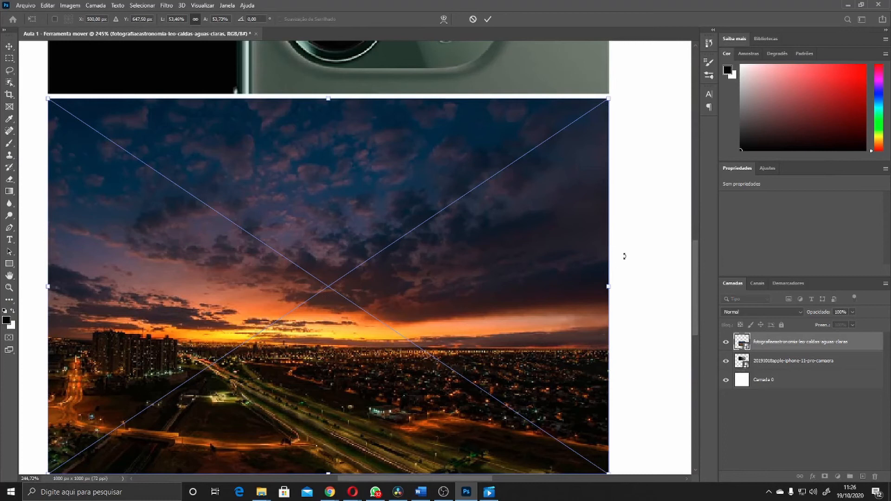
pyautogui.press('Return')
pyautogui.scroll(-1, 282, 219)
pyautogui.scroll(-3, 283, 218)
pyautogui.scroll(2, 281, 233)
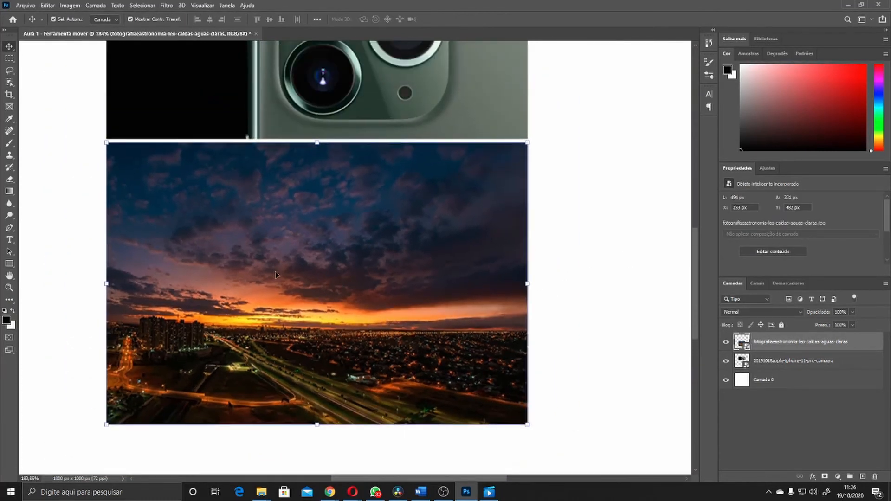
pyautogui.scroll(2, 275, 275)
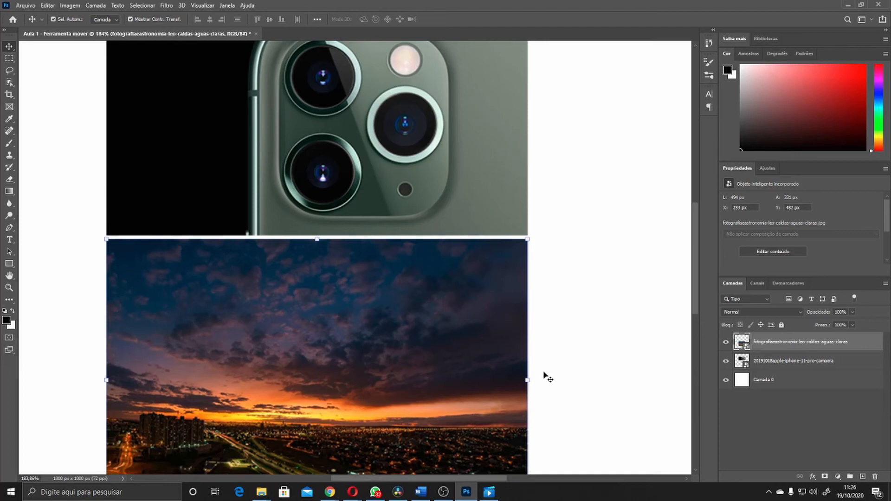
pyautogui.click(537, 237)
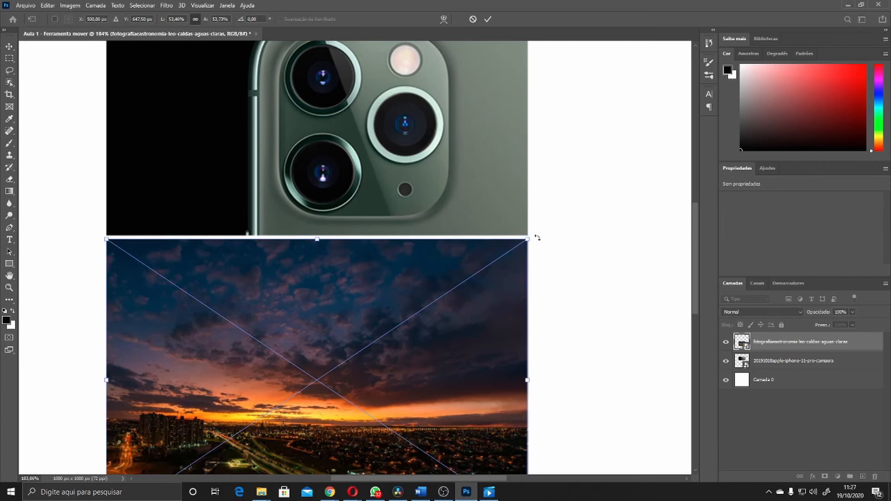
pyautogui.moveTo(536, 238); pyautogui.dragTo(560, 261)
pyautogui.moveTo(549, 234); pyautogui.dragTo(488, 126)
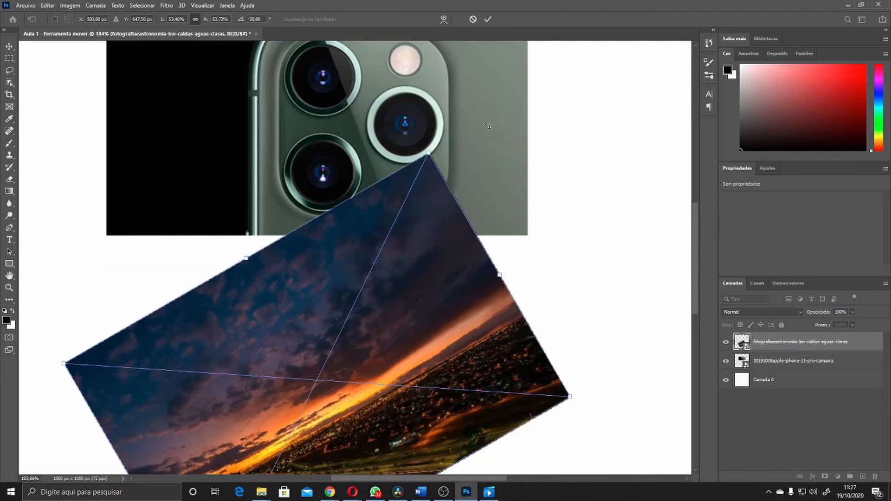
pyautogui.press('Return')
# Select the iPhone photo and rotate it by -30° using a free transform
pyautogui.click(500, 116)
pyautogui.scroll(3, 529, 211)
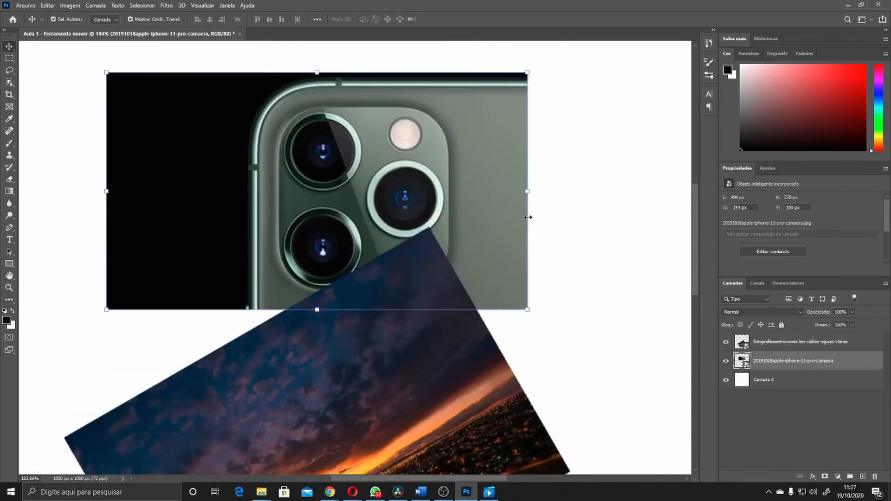
pyautogui.scroll(2, 528, 217)
pyautogui.moveTo(536, 103); pyautogui.dragTo(459, 84)
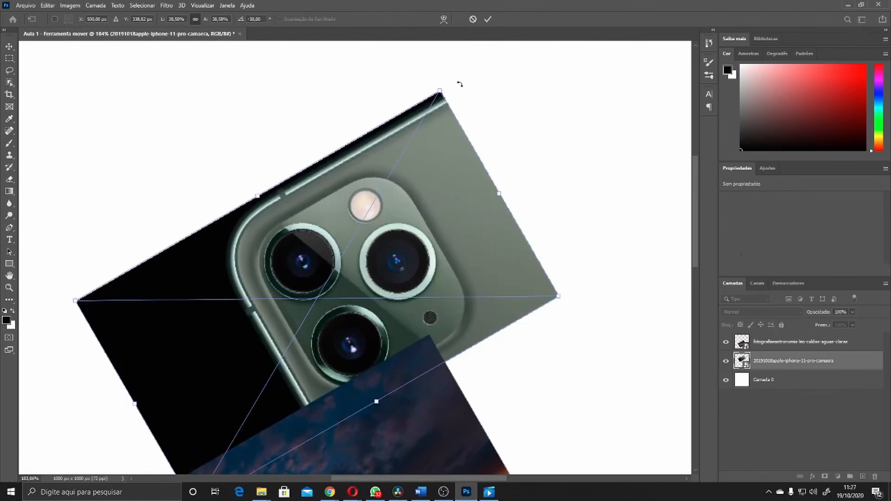
pyautogui.press('Return')
# Select the sunset photo and rotate it back to 0° in a free transform
pyautogui.scroll(-3, 472, 208)
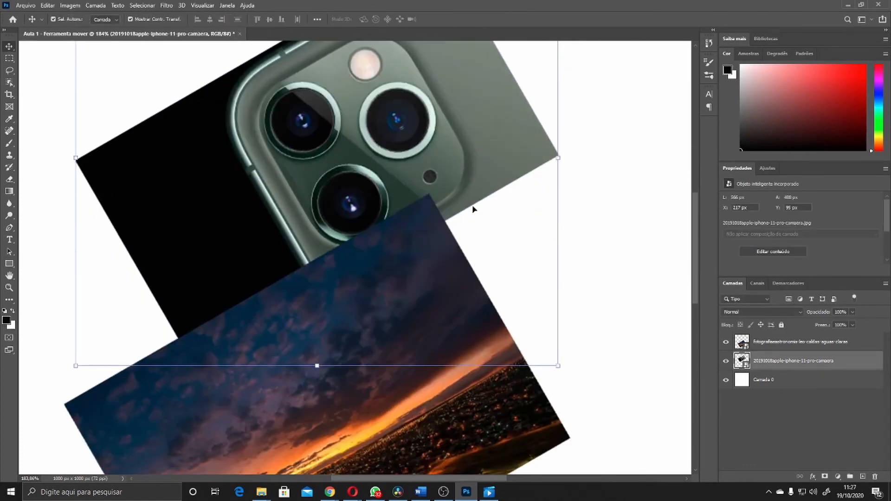
pyautogui.scroll(-4, 473, 209)
pyautogui.scroll(-3, 473, 209)
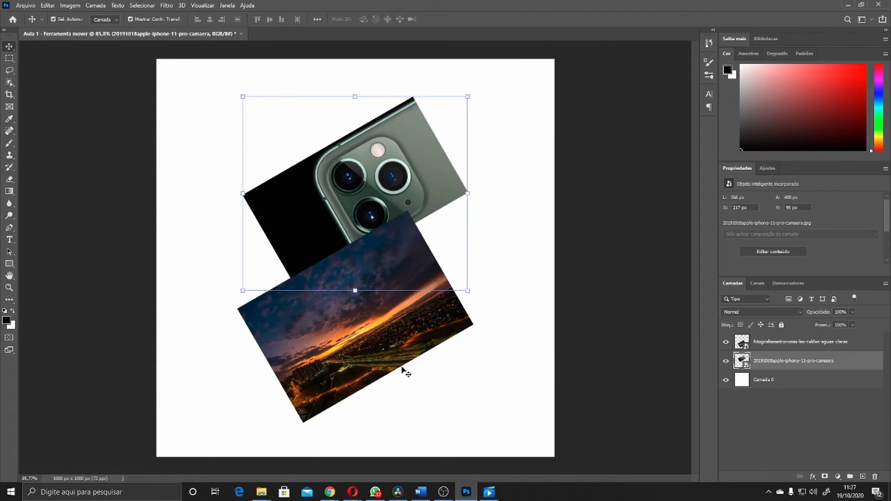
pyautogui.click(395, 327)
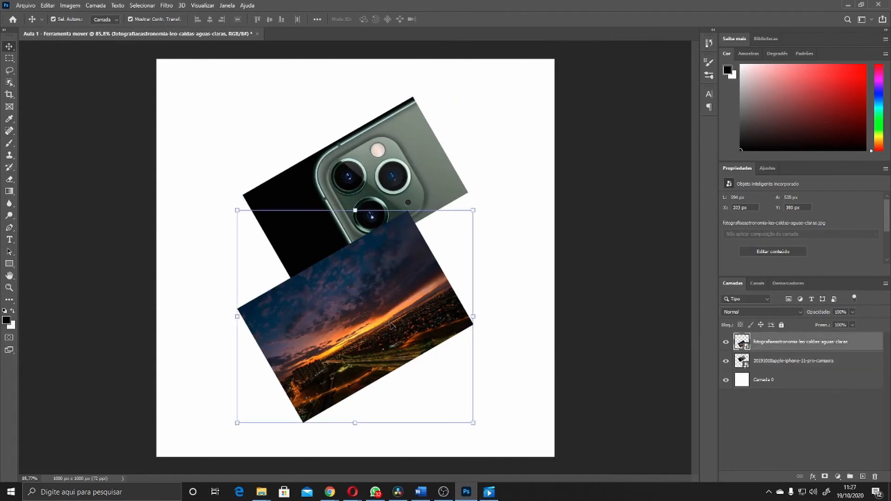
pyautogui.click(481, 317)
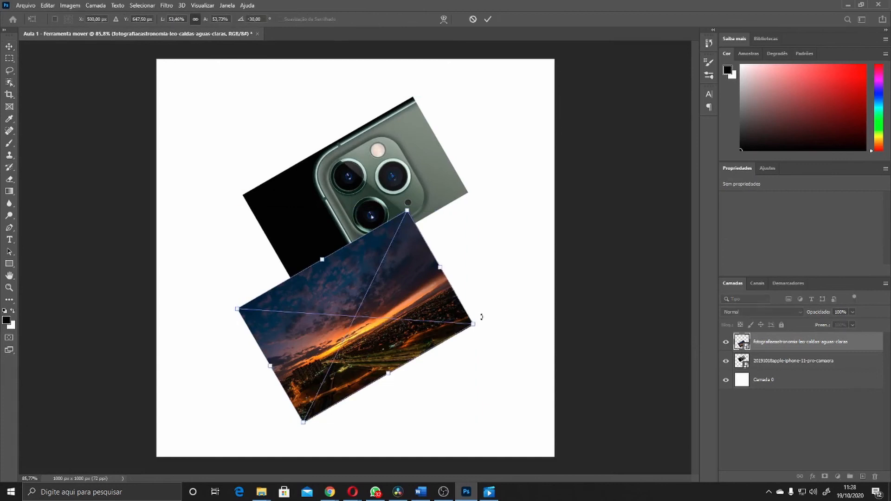
pyautogui.moveTo(483, 321); pyautogui.dragTo(465, 387)
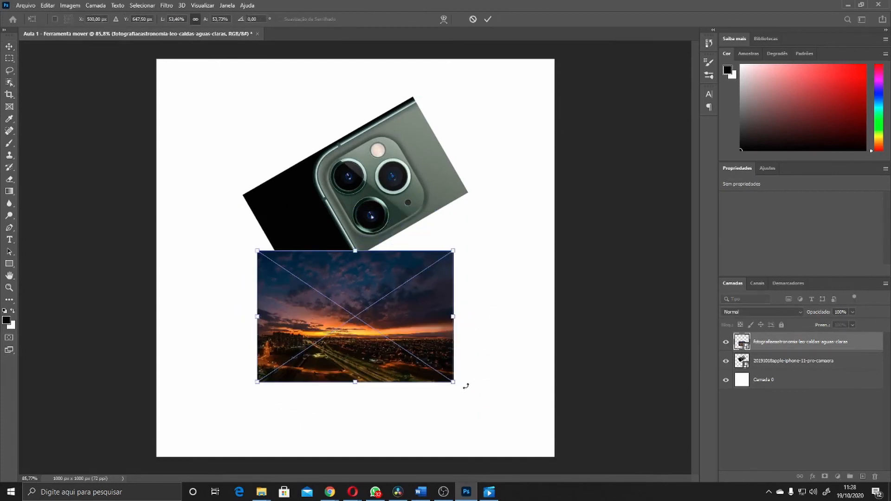
pyautogui.press('Return')
# Select the iPhone photo and rotate it back to 0° in a free transform
pyautogui.click(428, 181)
pyautogui.click(477, 194)
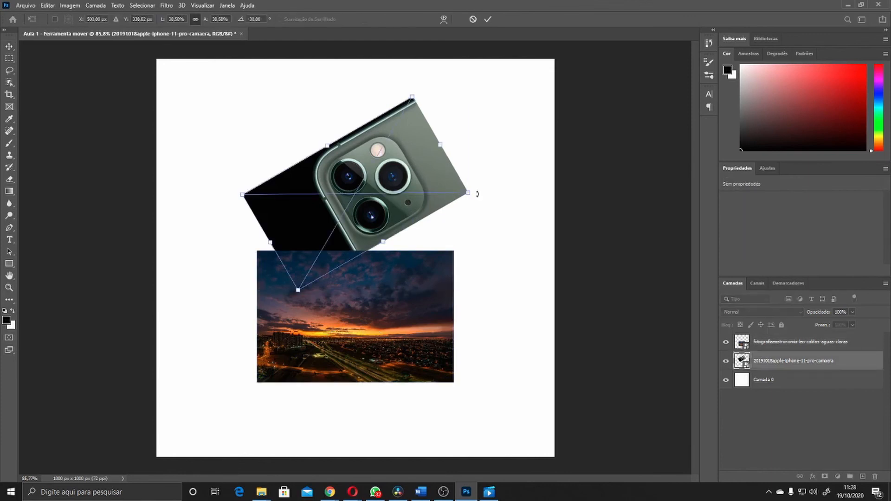
pyautogui.moveTo(477, 194); pyautogui.dragTo(466, 267)
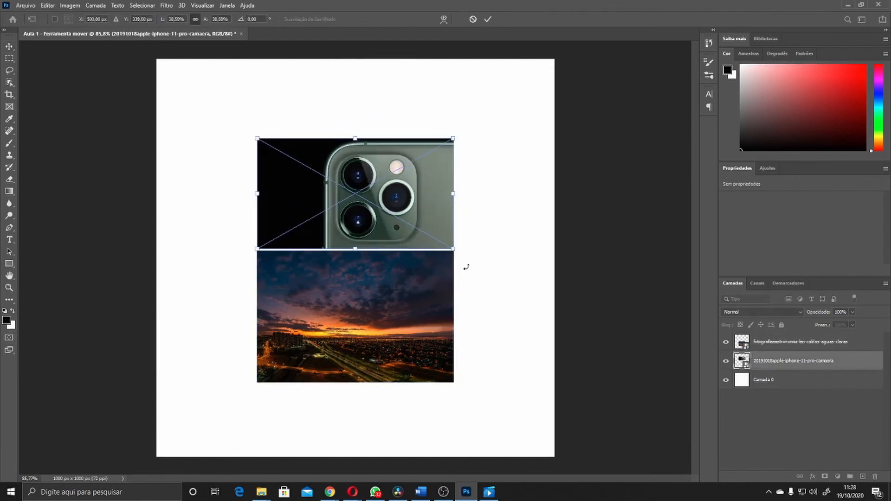
pyautogui.press('Return')
# Stretch the sunset photo horizontally so it spans the full document width
pyautogui.click(483, 240)
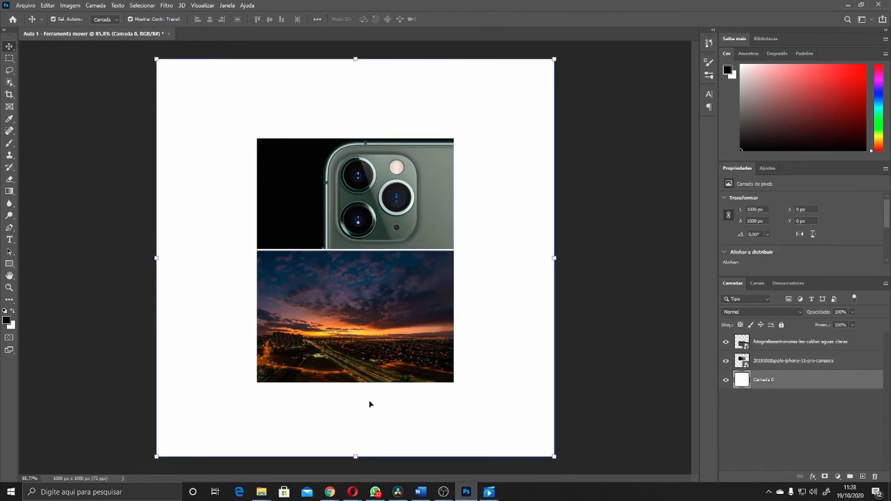
pyautogui.click(345, 323)
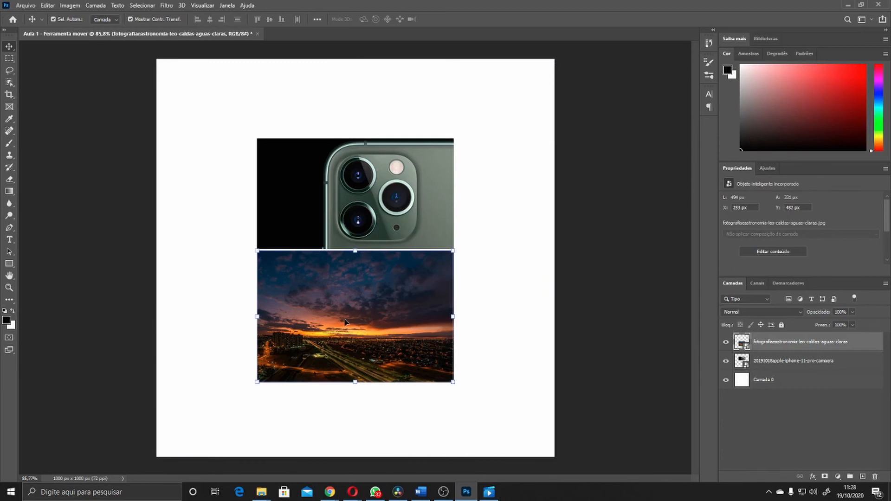
pyautogui.click(451, 317)
pyautogui.moveTo(451, 317); pyautogui.dragTo(554, 318)
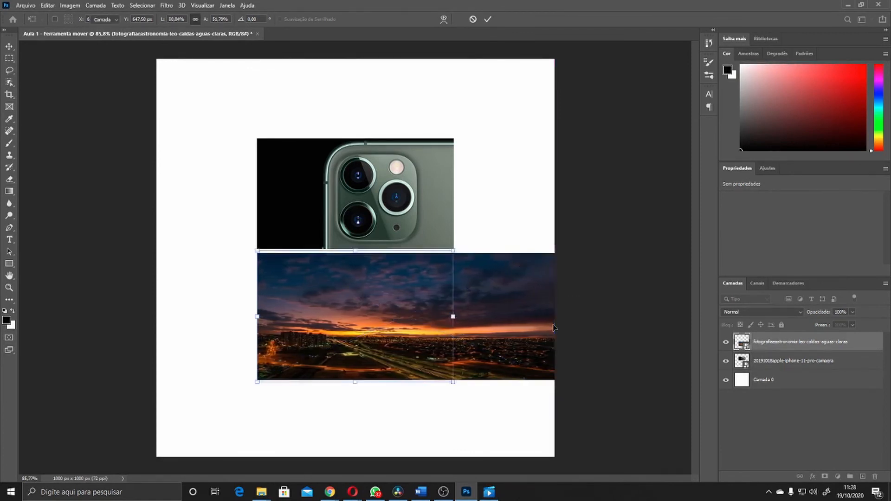
pyautogui.press('Return')
pyautogui.moveTo(258, 316); pyautogui.dragTo(155, 316)
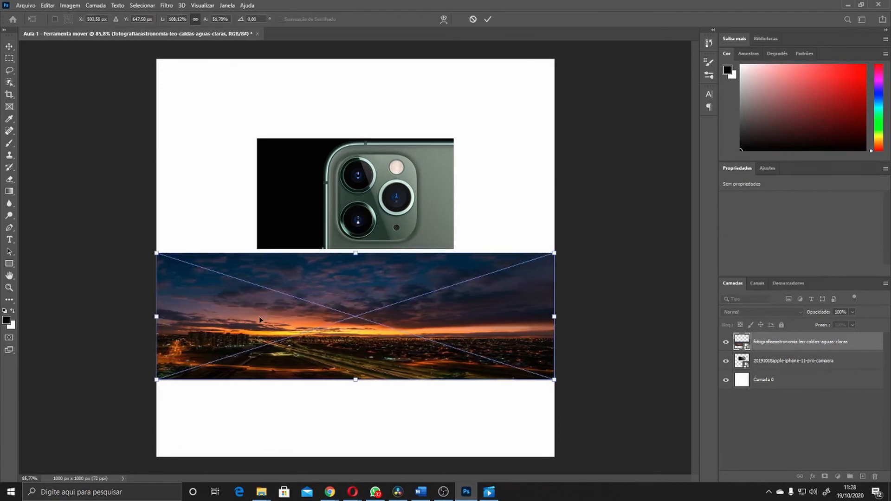
pyautogui.press('Return')
# Draw a black rectangle about 143 × 41 px below the sunset photo with the Rectangle tool
pyautogui.scroll(5, 344, 356)
pyautogui.scroll(-5, 344, 357)
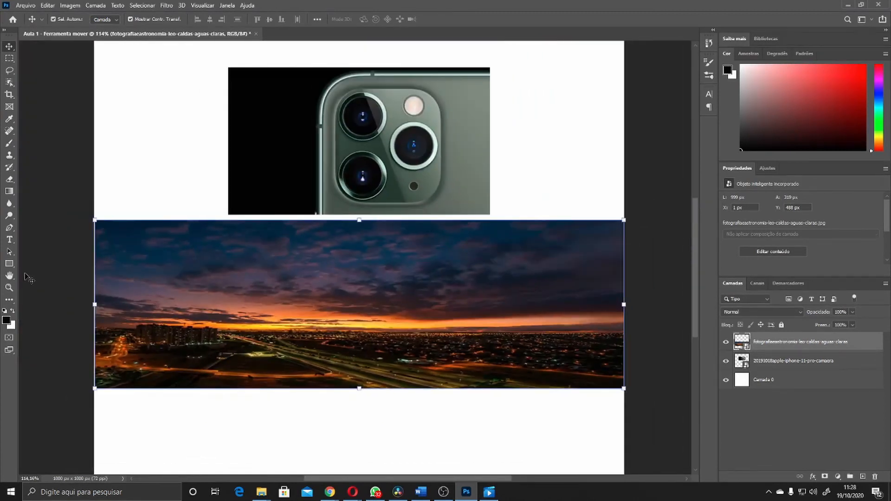
pyautogui.click(9, 264)
pyautogui.scroll(-2, 146, 412)
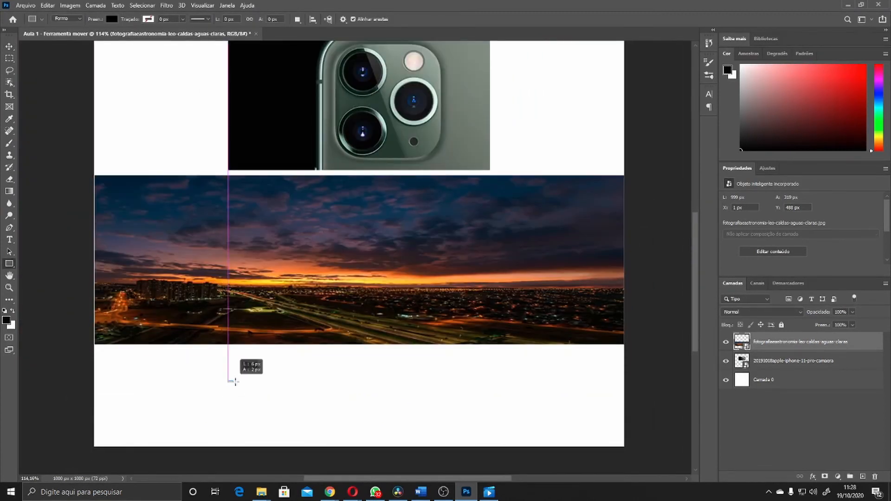
pyautogui.moveTo(229, 381); pyautogui.dragTo(305, 403)
pyautogui.click(8, 46)
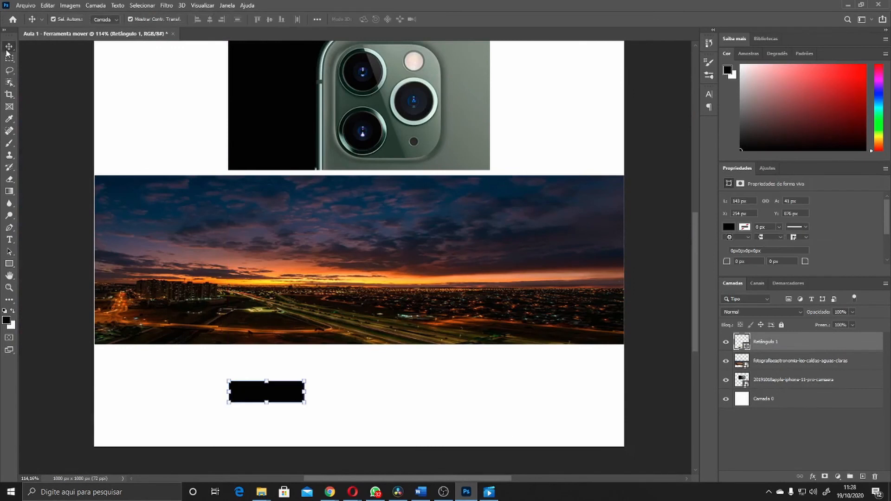
# Move the rectangle to the document's bottom-left corner and stretch it across the full width
pyautogui.moveTo(281, 394); pyautogui.dragTo(410, 384)
pyautogui.hotkey('ctrl', 'z')
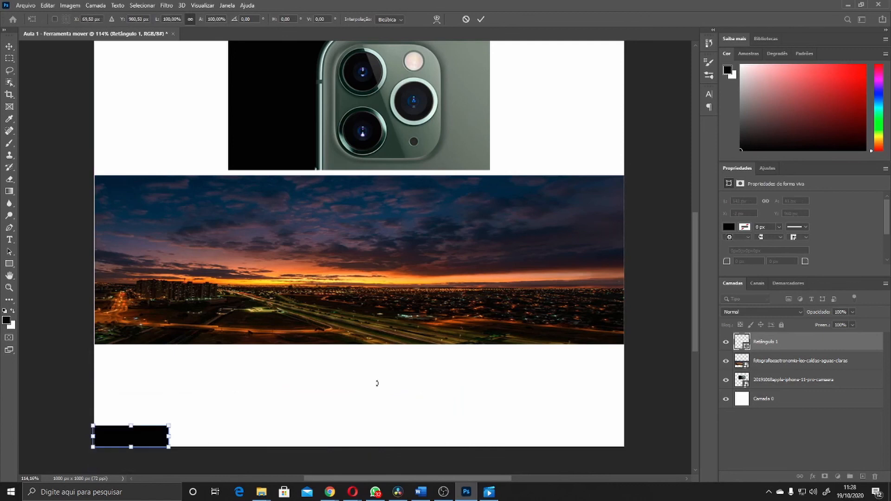
pyautogui.moveTo(168, 437); pyautogui.dragTo(625, 447)
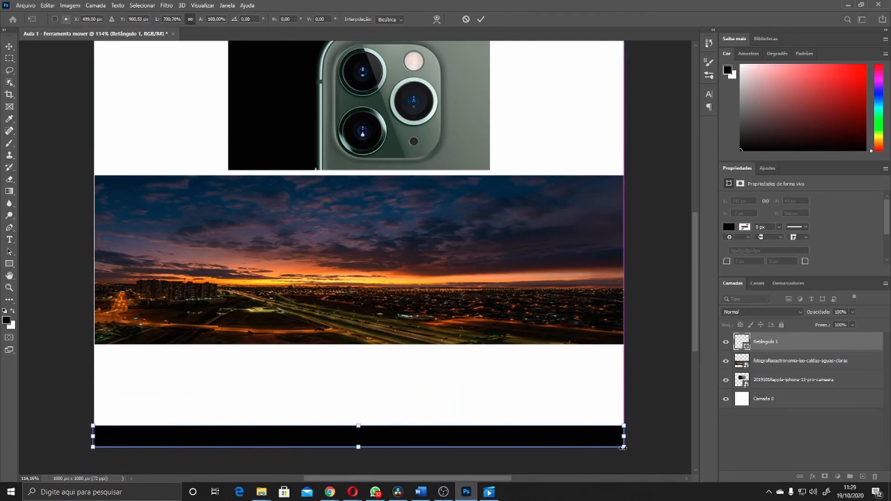
pyautogui.press('Return')
# Undo the rectangle and the sunset photo's horizontal stretch
pyautogui.scroll(3, 415, 369)
pyautogui.scroll(-3, 414, 369)
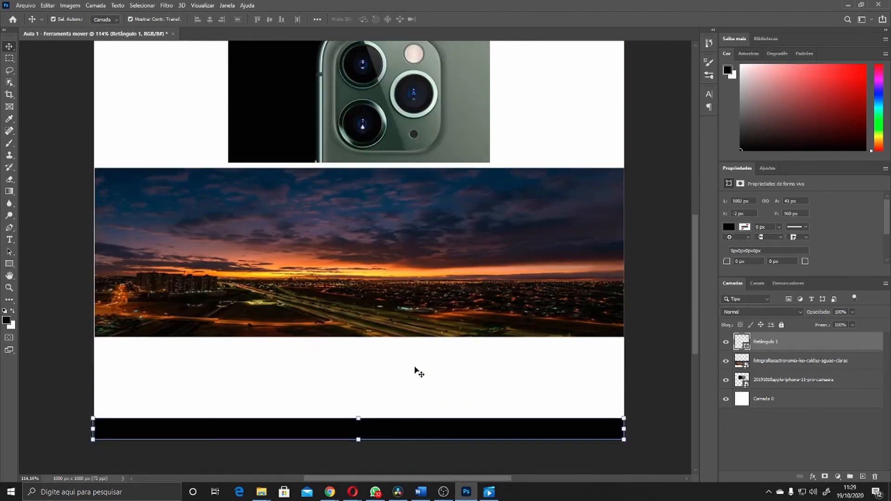
pyautogui.click(338, 261)
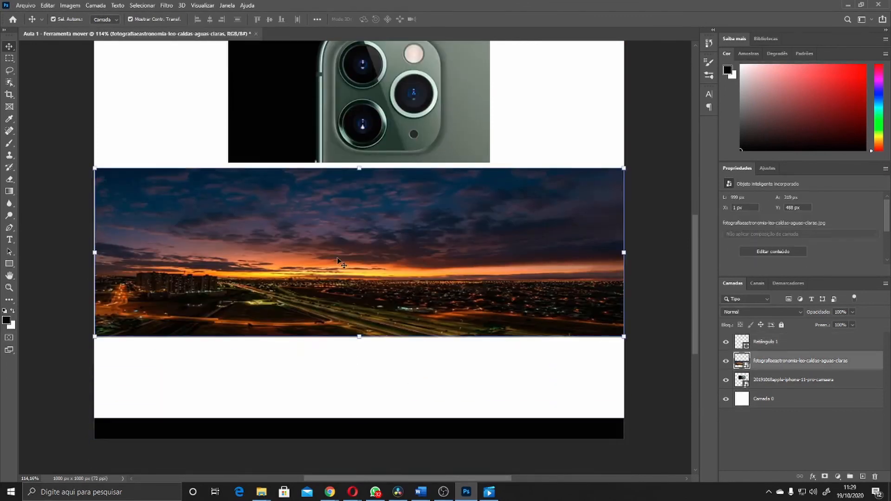
pyautogui.press('ctrl')
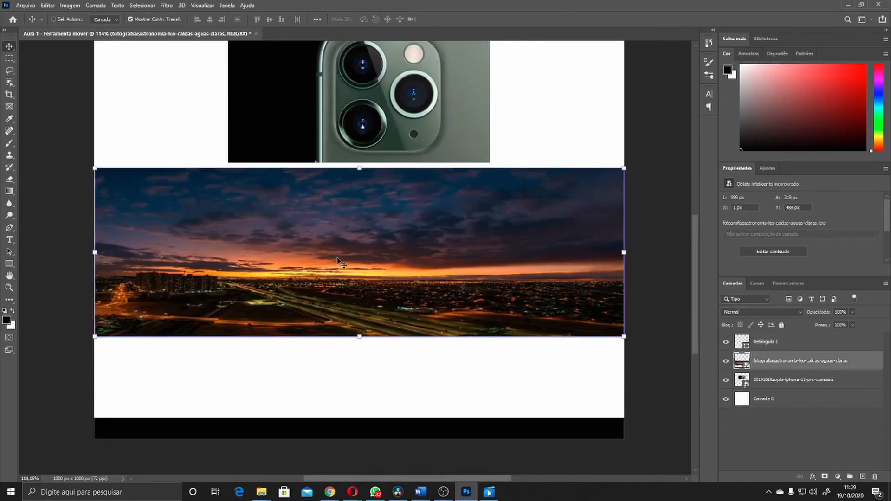
pyautogui.hotkey('ctrl', 'z')
pyautogui.hotkey('ctrl', 'z')
pyautogui.hotkey('ctrl', 'z')
pyautogui.hotkey('ctrl', 'z')
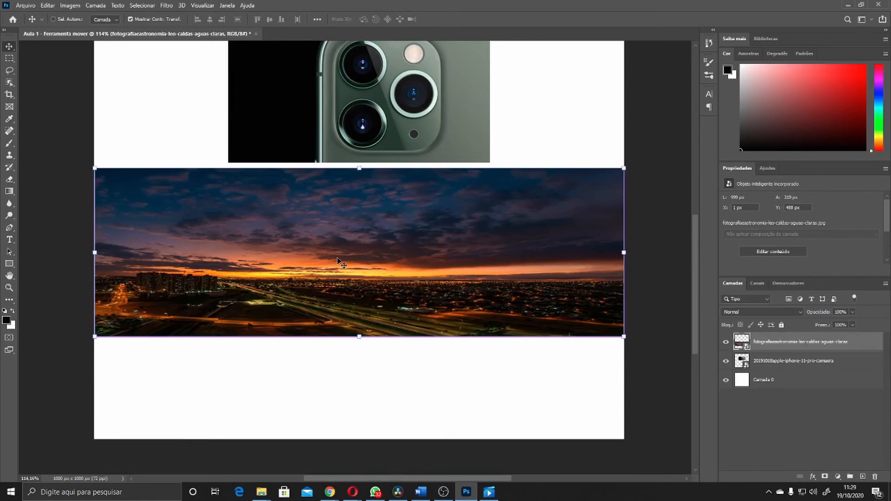
pyautogui.hotkey('ctrl', 'z')
pyautogui.hotkey('ctrl', 'z')
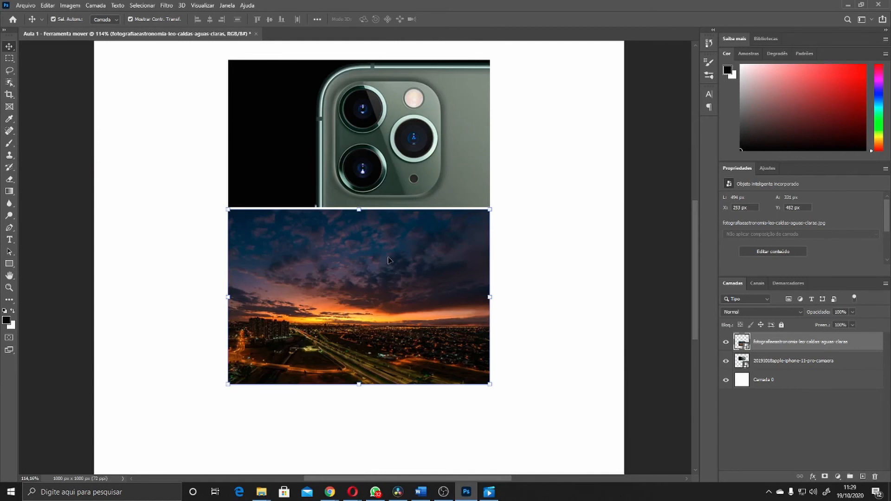
# Draw a black rectangle about 125 × 96 px and move it onto the sunset photo's right half
pyautogui.click(9, 263)
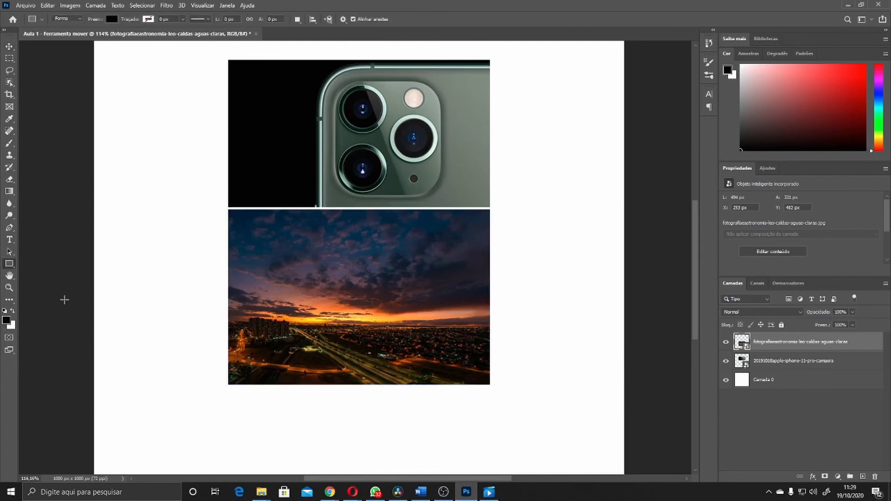
pyautogui.moveTo(183, 386); pyautogui.dragTo(250, 437)
pyautogui.press('v')
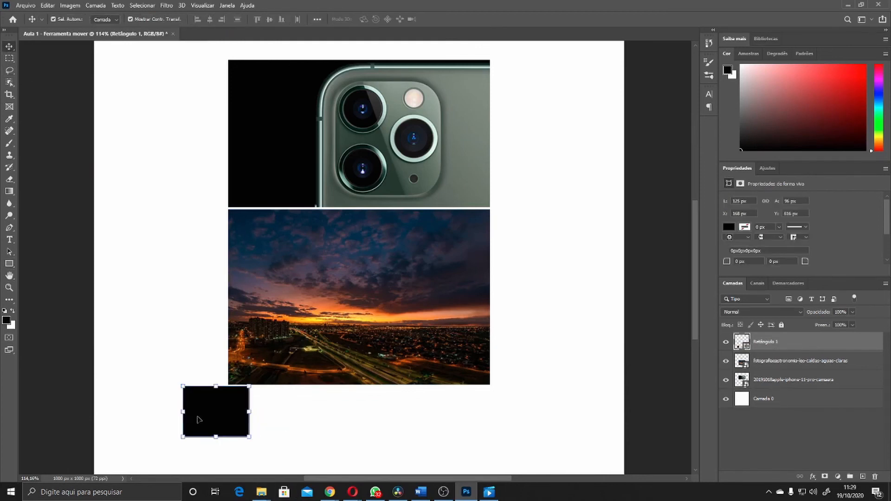
pyautogui.moveTo(198, 420); pyautogui.dragTo(400, 310)
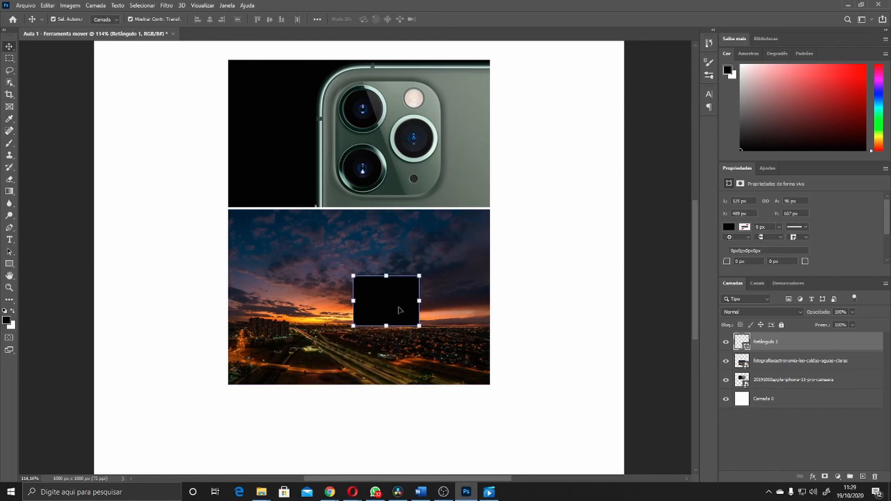